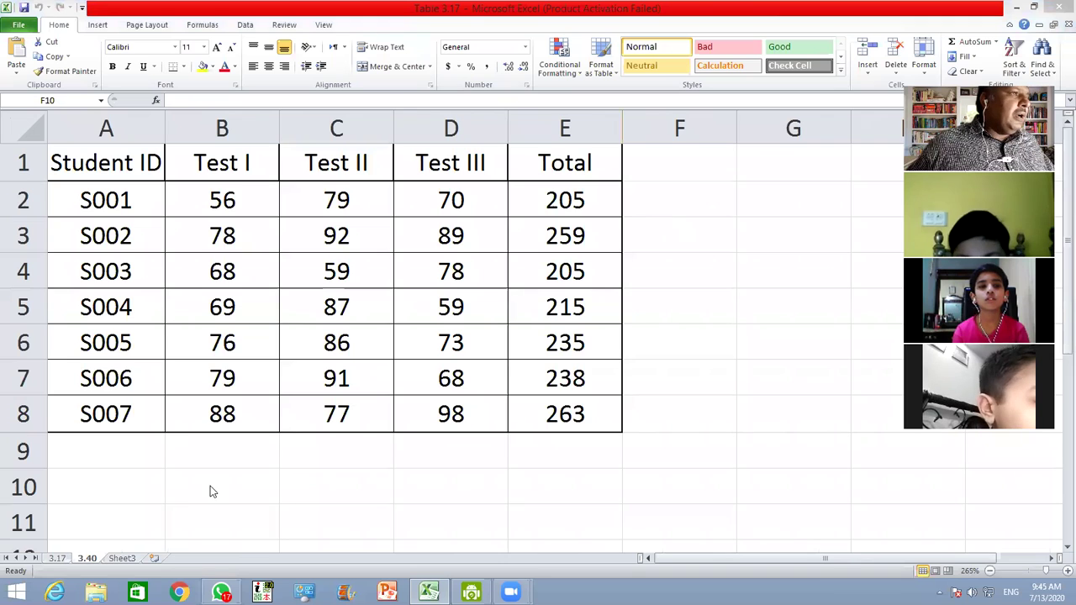
Step: On sheet 3.17, select all the employee records without the header row, range A2:D11
{"action": "left_click", "coordinate": [60, 561]}
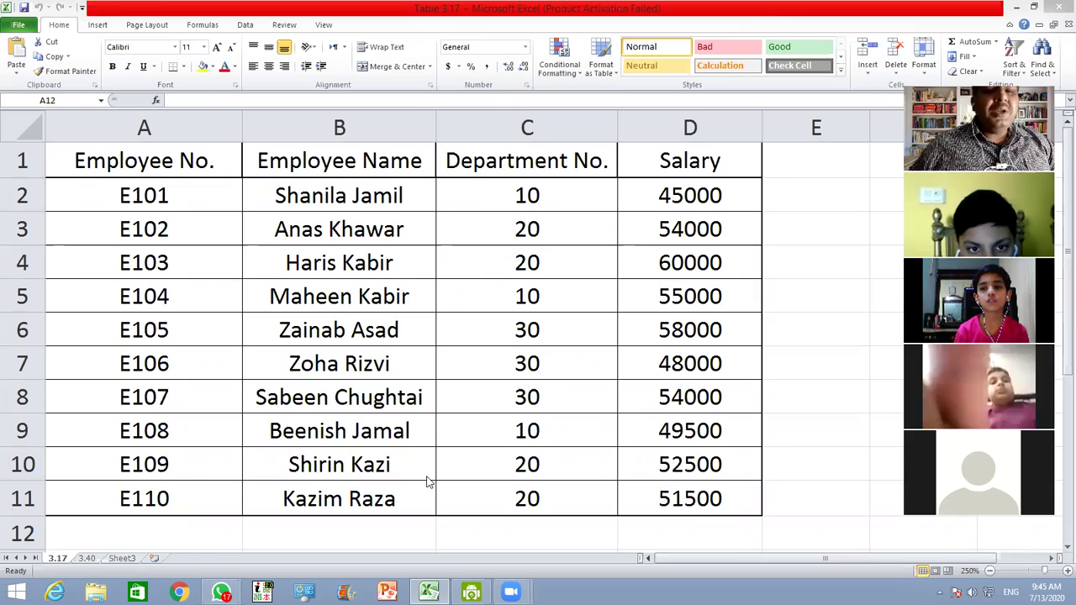
{"action": "left_click", "coordinate": [82, 195]}
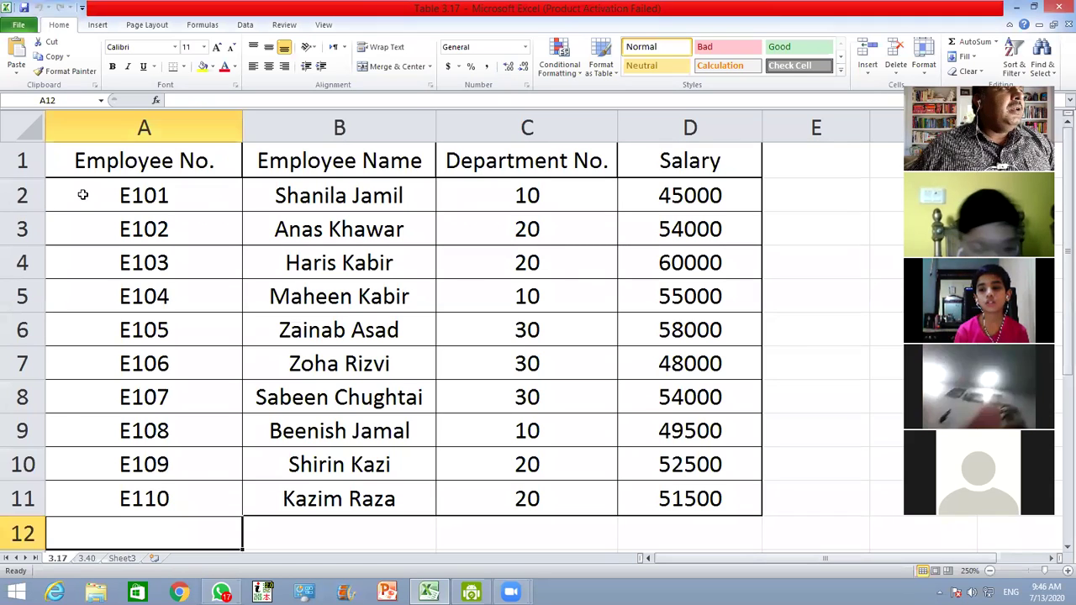
{"action": "left_click", "coordinate": [82, 195]}
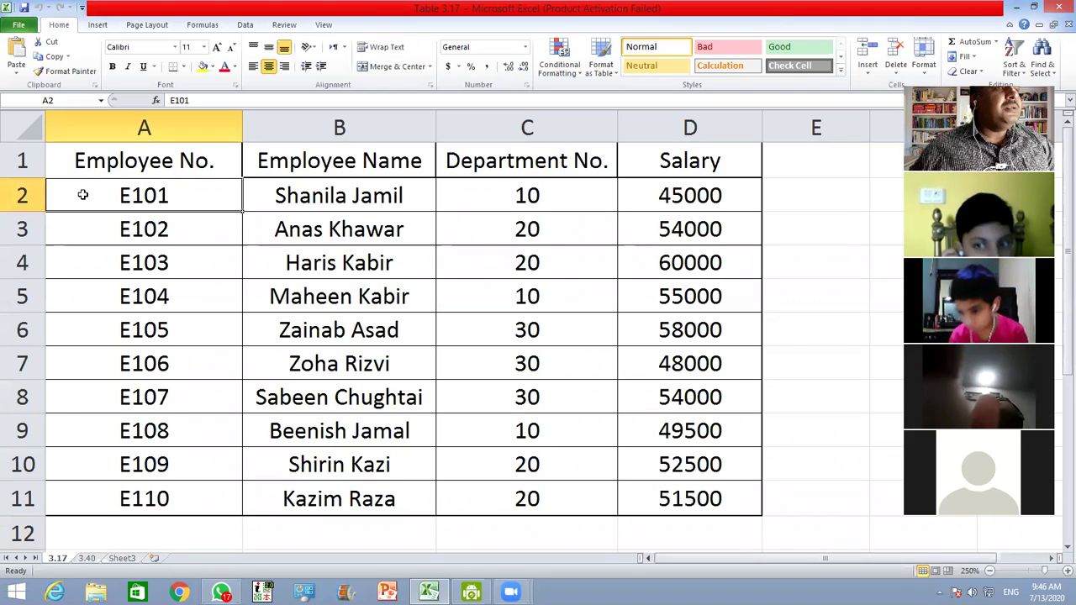
{"action": "key", "text": "shift+Right"}
{"action": "key", "text": "shift+Right"}
{"action": "key", "text": "shift+Right"}
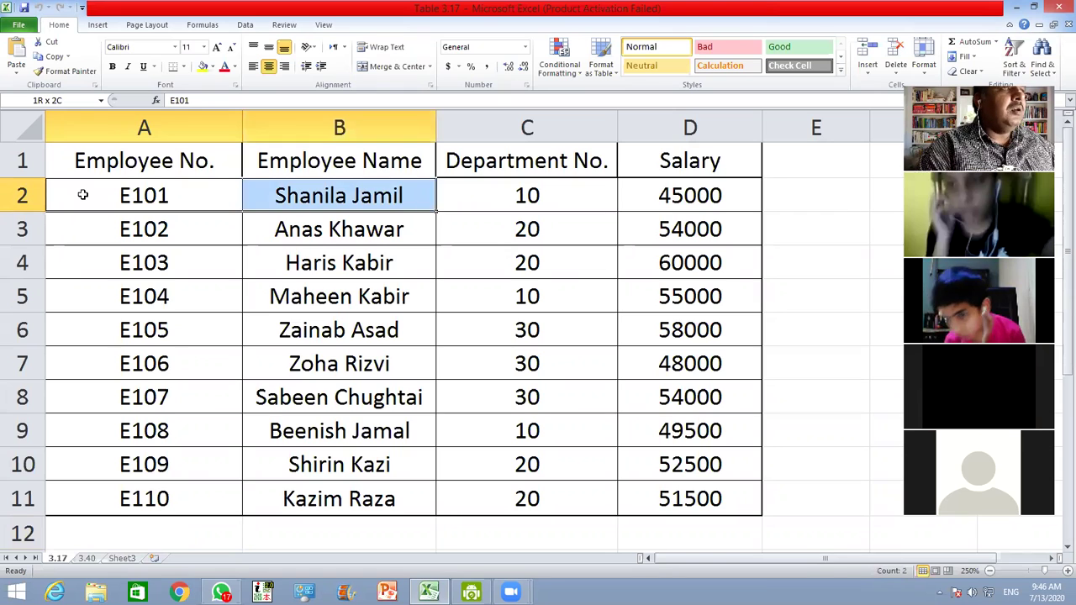
{"action": "key", "text": "shift+Down"}
{"action": "key", "text": "shift+Down"}
{"action": "key", "text": "shift+Down"}
{"action": "key", "text": "shift+Down"}
{"action": "key", "text": "shift+Down"}
{"action": "key", "text": "shift+Down"}
{"action": "key", "text": "shift+Down"}
{"action": "key", "text": "shift+Down"}
{"action": "key", "text": "shift+Down"}
{"action": "key", "text": "shift+Down"}
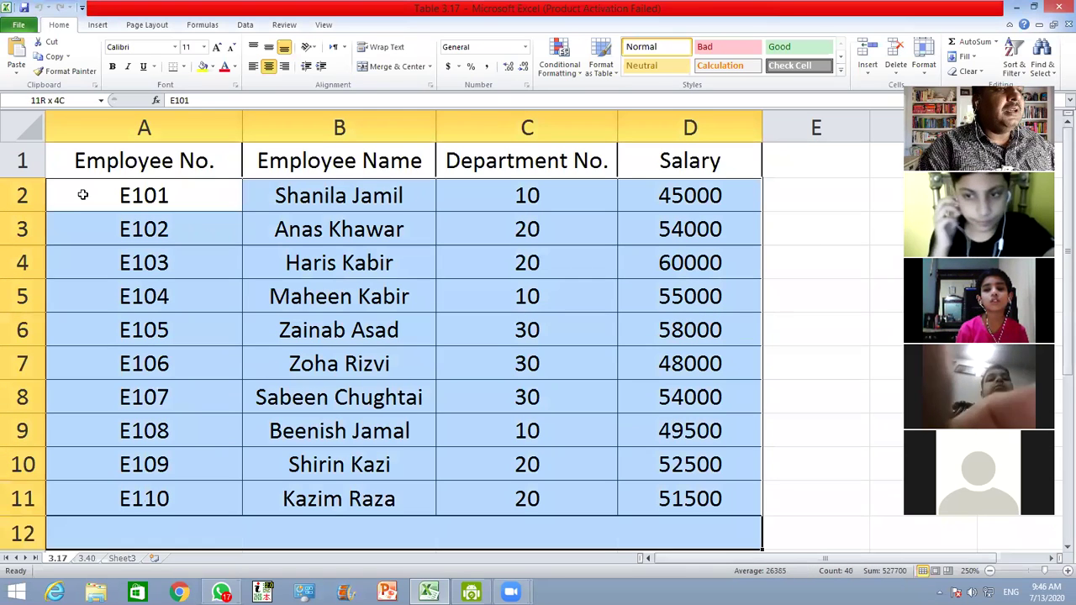
{"action": "key", "text": "shift+Up"}
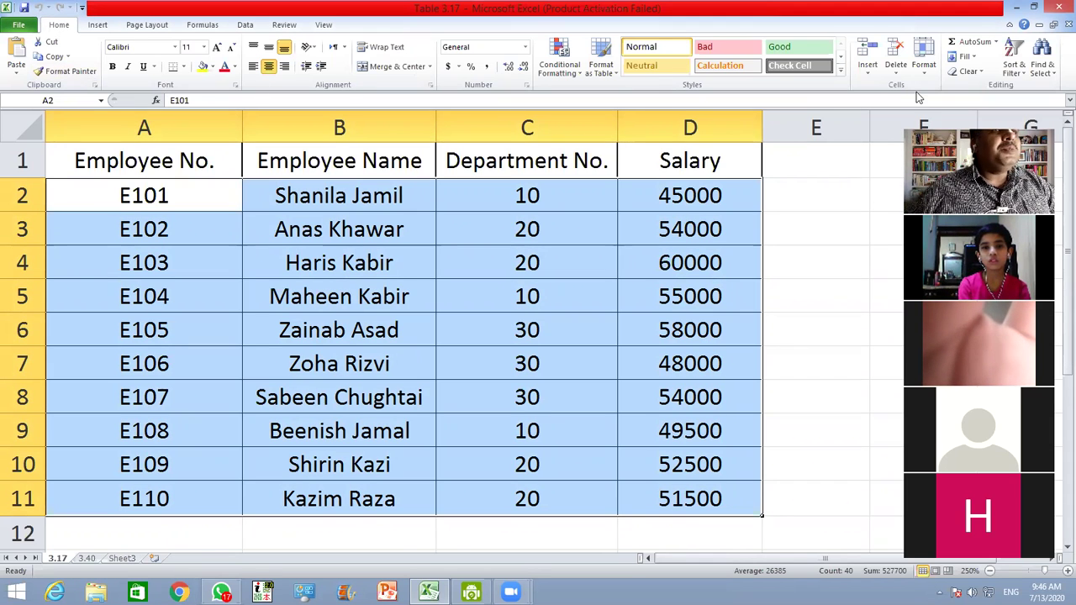
Step: Sort the selected employee records A to Z by employee number
{"action": "left_click", "coordinate": [1026, 76]}
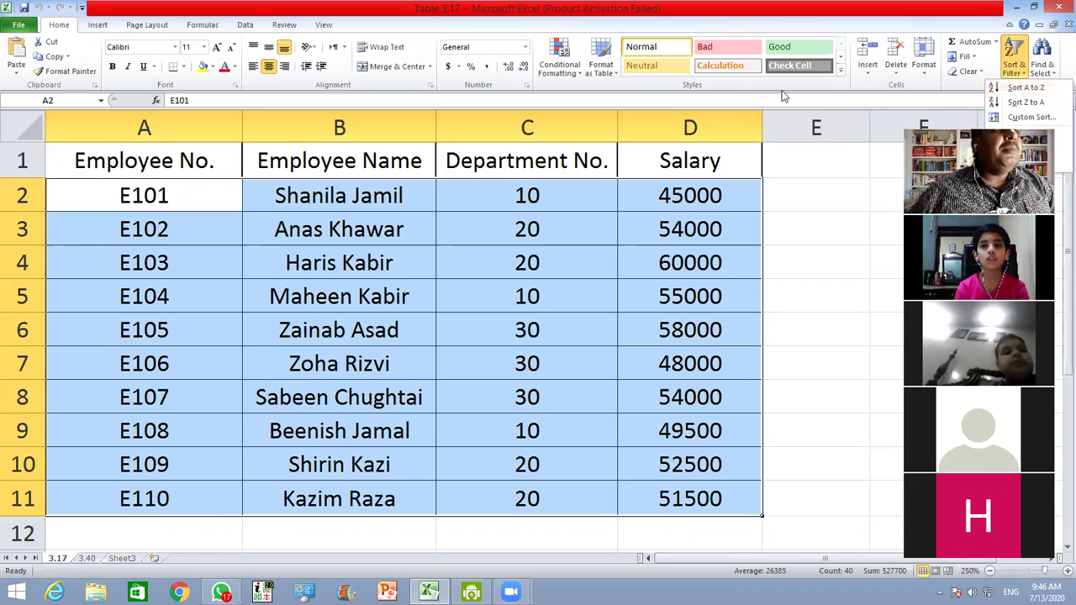
{"action": "left_click", "coordinate": [1019, 89]}
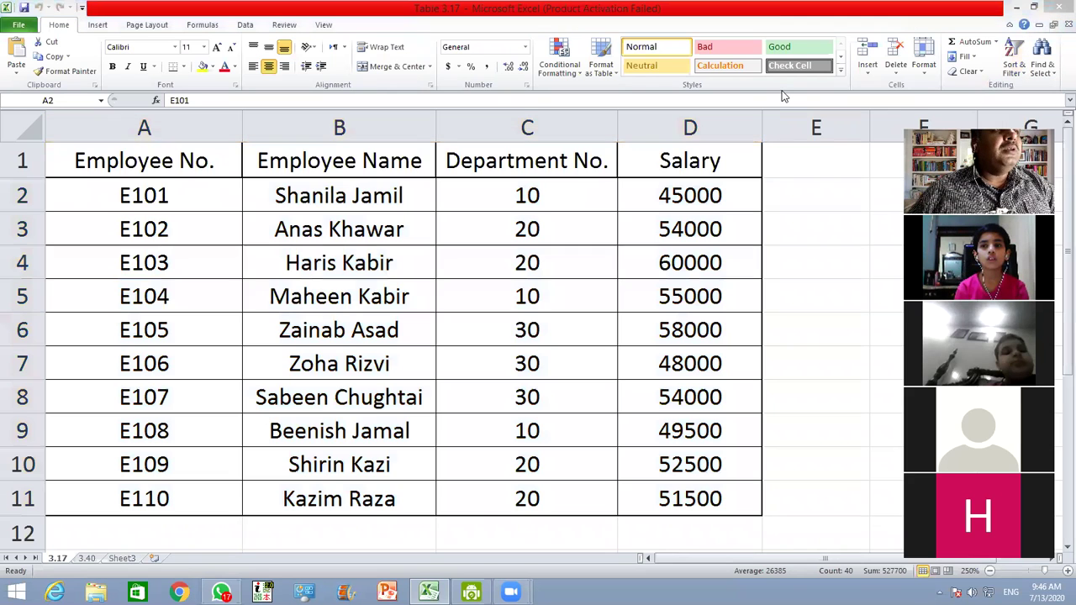
{"action": "left_click", "coordinate": [1026, 74]}
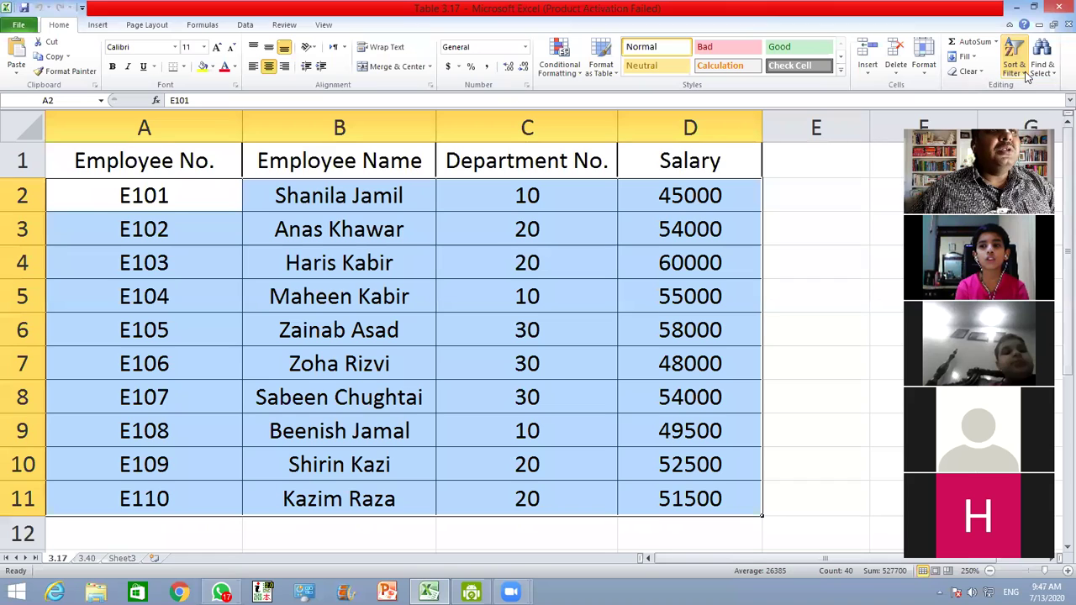
{"action": "left_click", "coordinate": [1025, 74]}
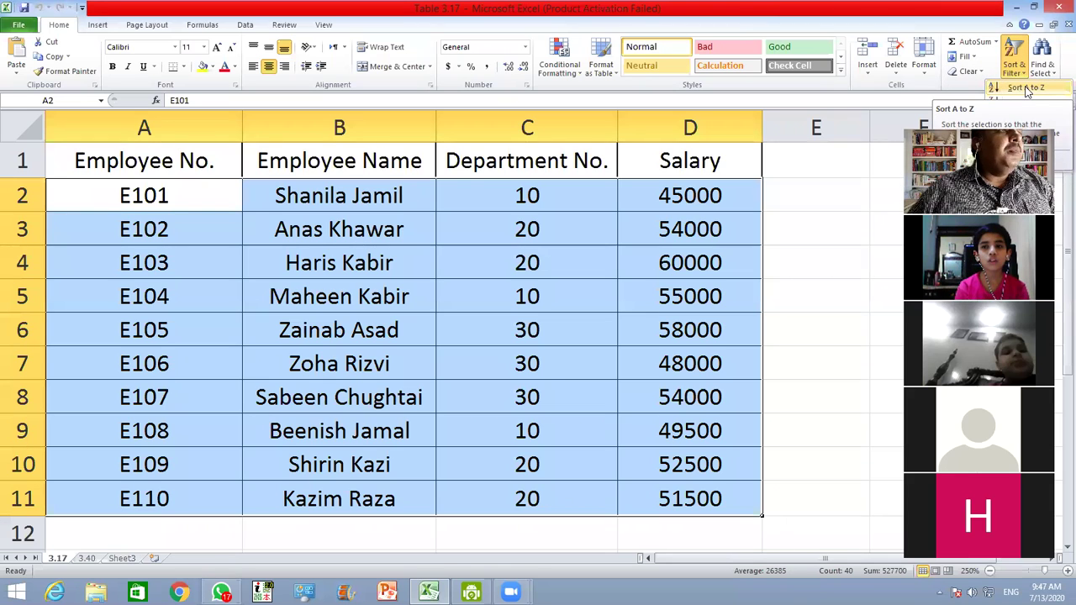
{"action": "left_click", "coordinate": [1026, 88]}
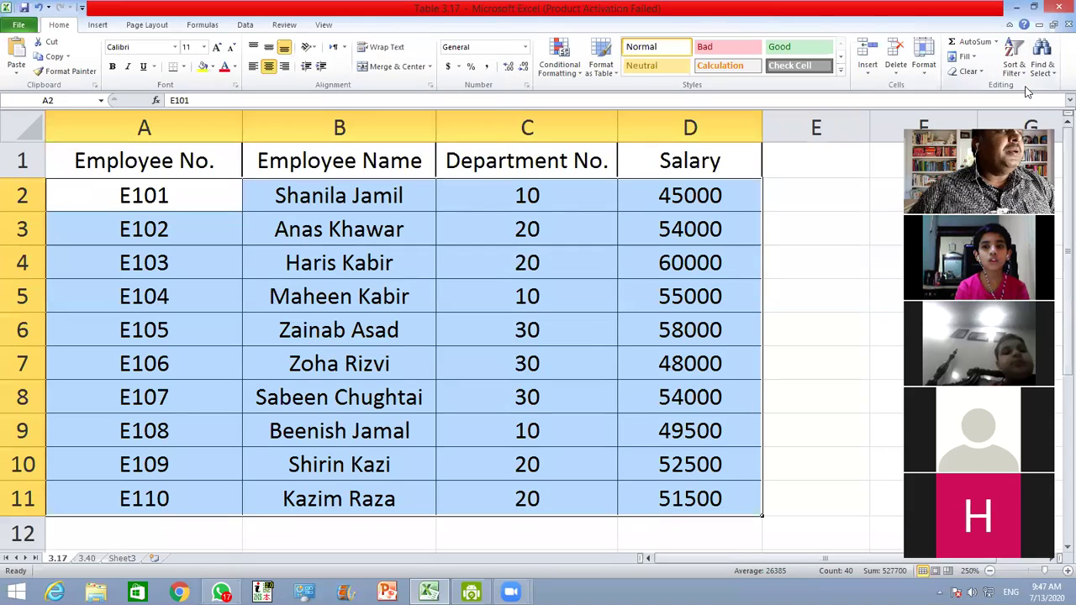
{"action": "left_click", "coordinate": [1013, 66]}
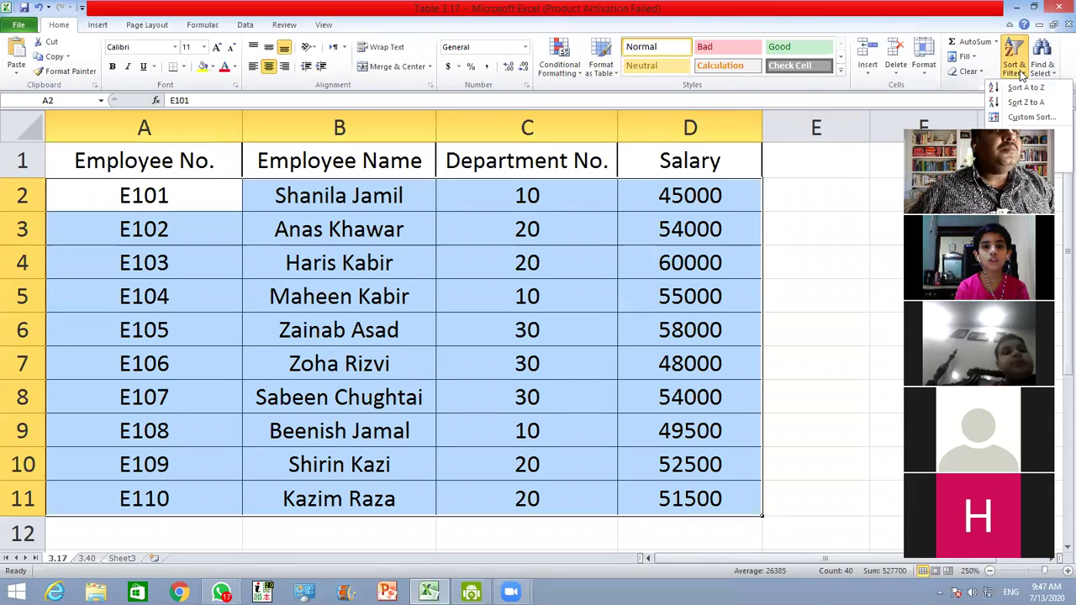
{"action": "left_click", "coordinate": [997, 89]}
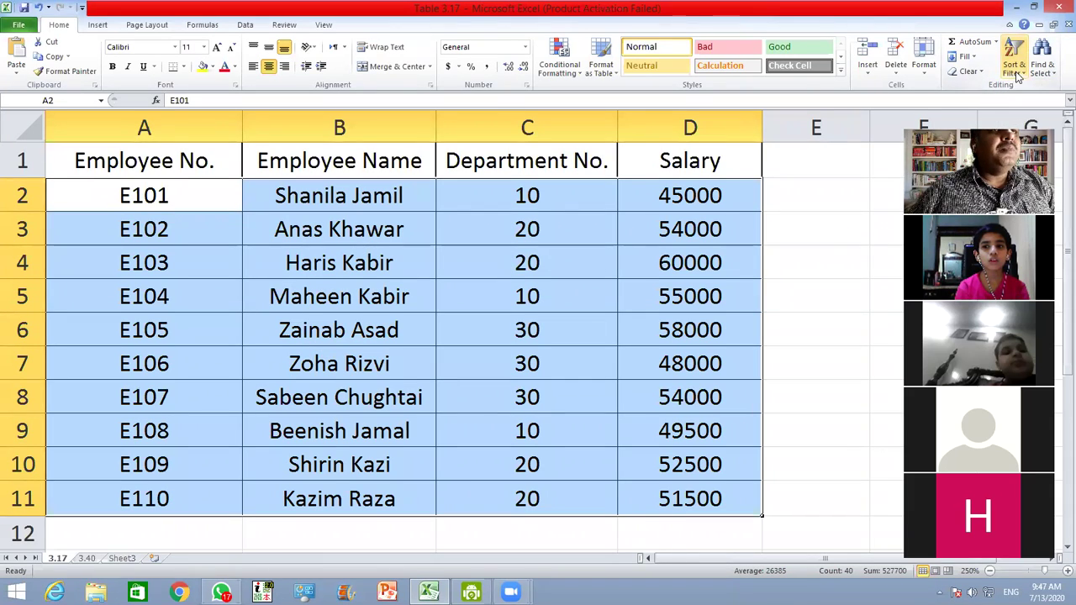
Step: Sort the selected employee records Z to A and return them to A to Z order
{"action": "left_click", "coordinate": [1026, 77]}
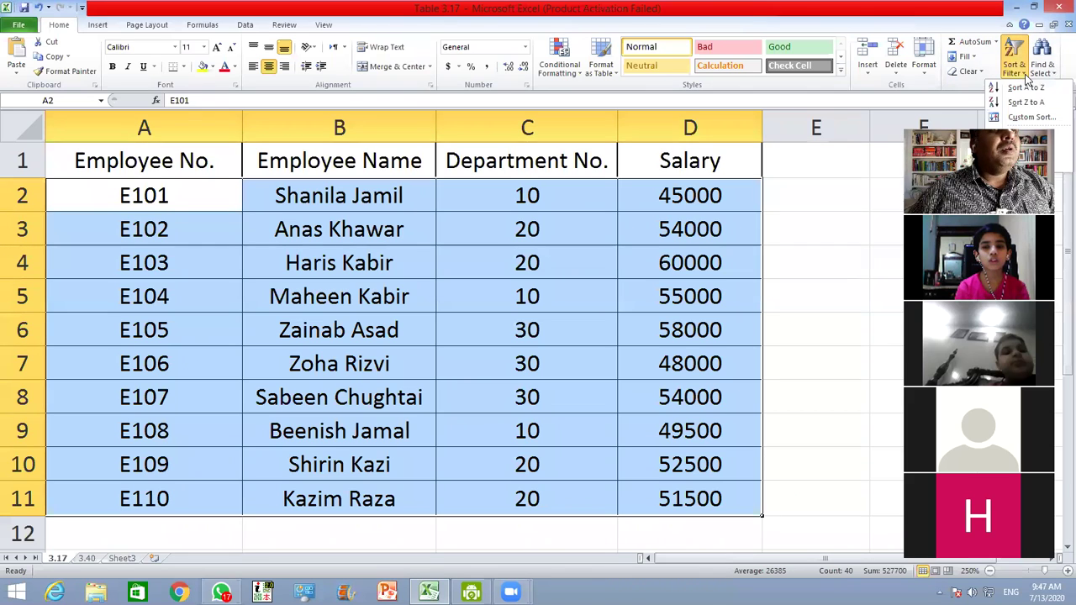
{"action": "left_click", "coordinate": [1028, 100]}
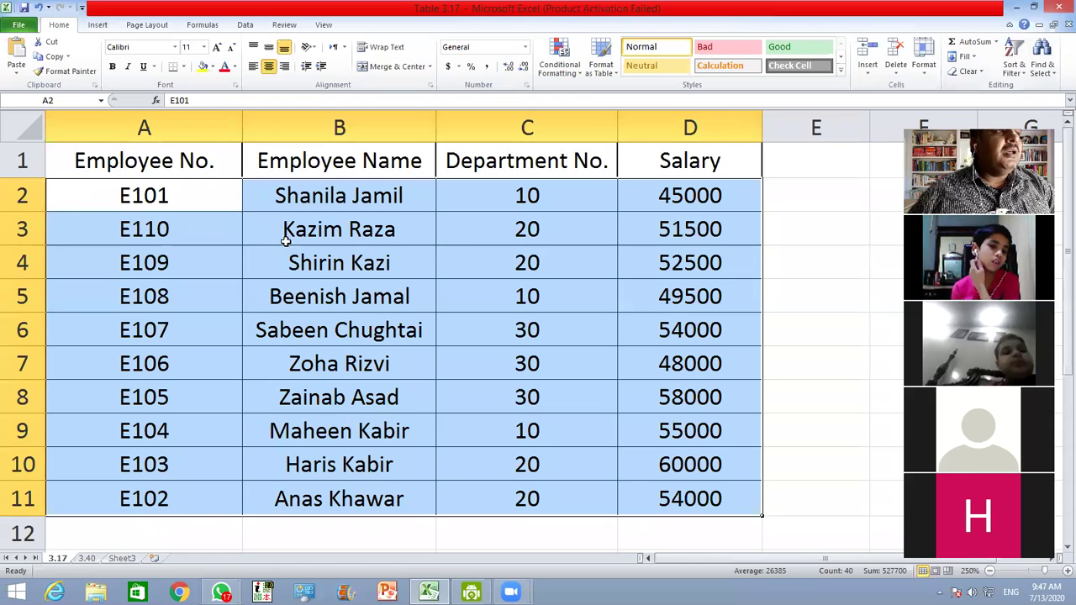
{"action": "left_click", "coordinate": [1024, 74]}
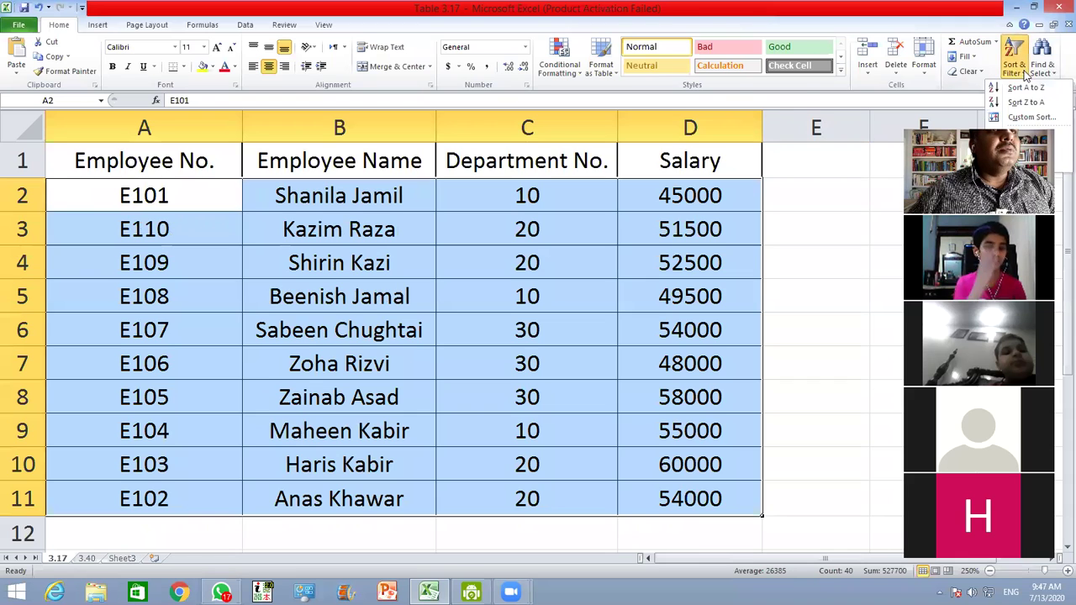
{"action": "left_click", "coordinate": [1021, 88]}
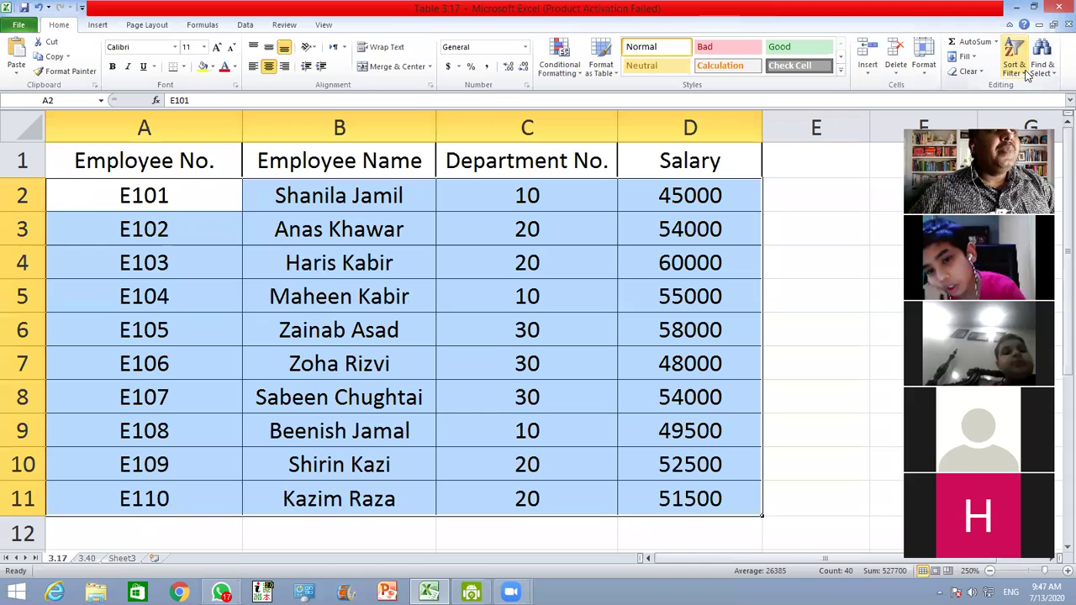
{"action": "left_click", "coordinate": [1024, 74]}
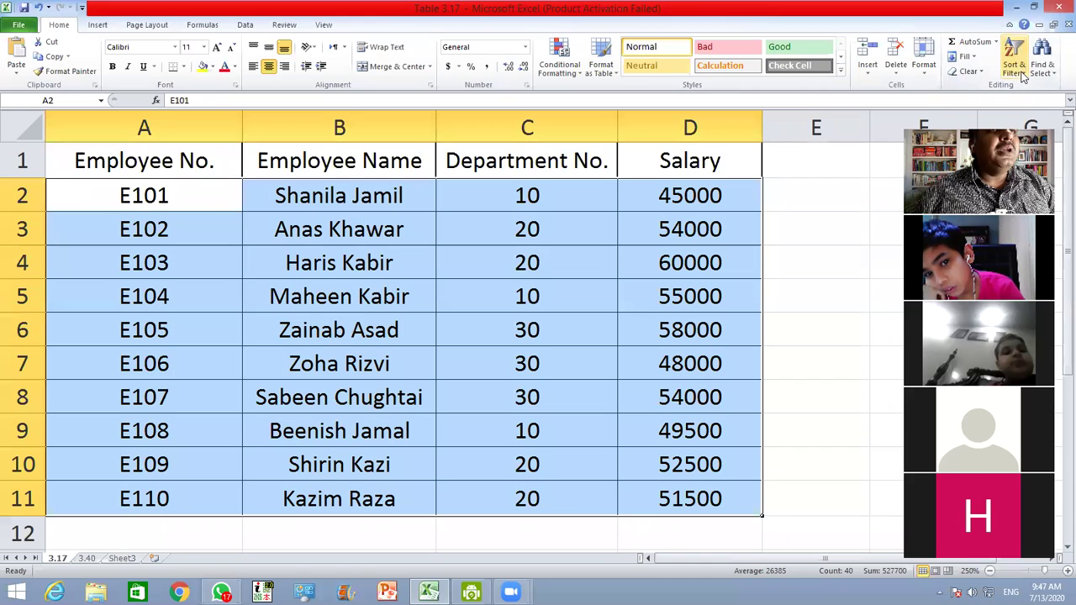
{"action": "left_click", "coordinate": [1027, 74]}
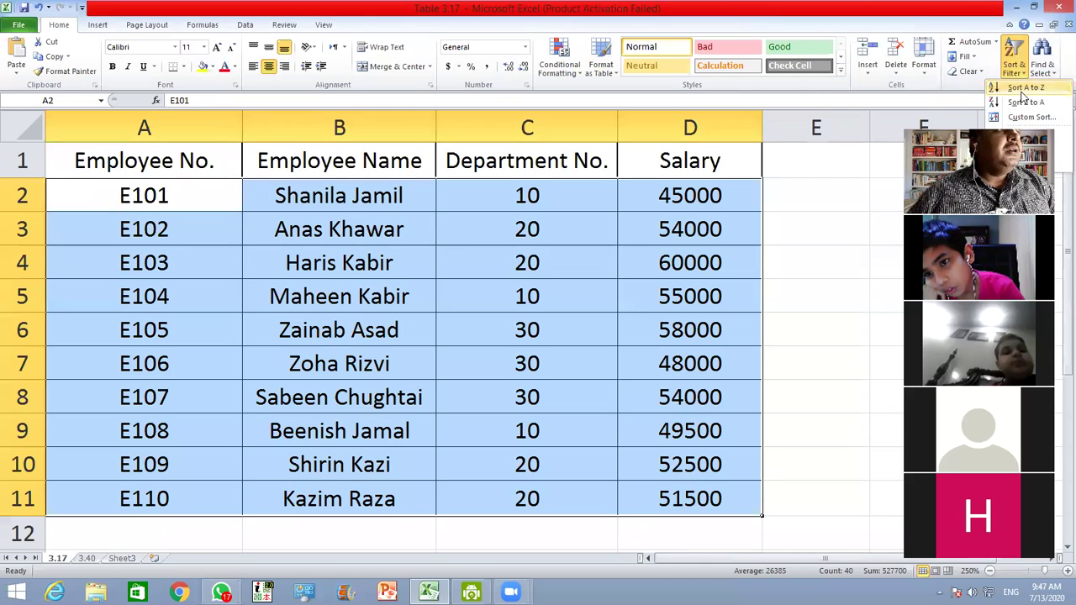
{"action": "left_click", "coordinate": [1023, 93]}
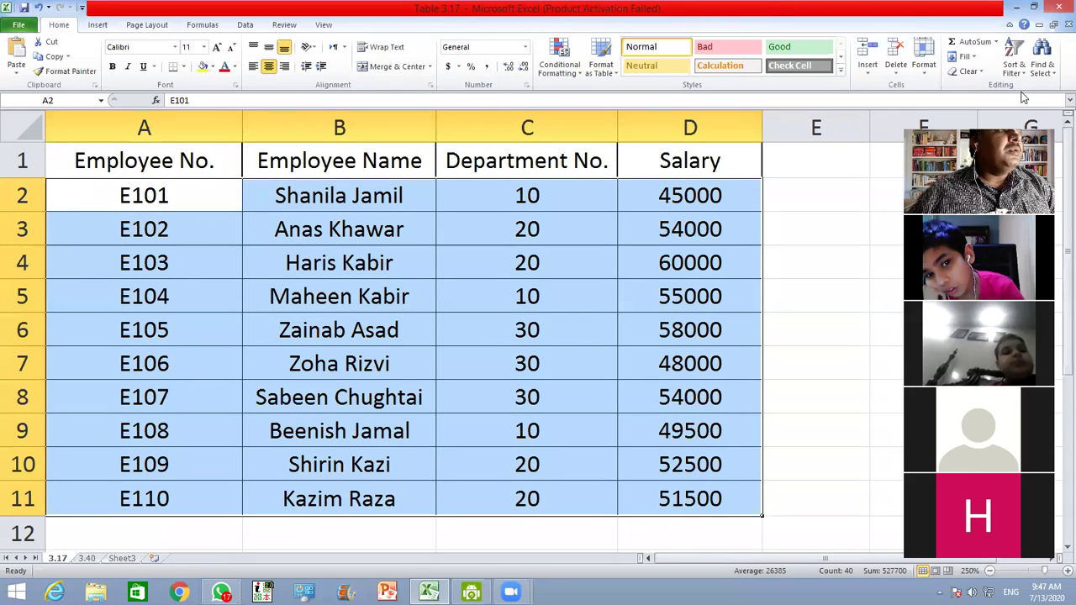
Step: Reverse the selected records once more with Sort Z to A and restore the ascending order
{"action": "left_click", "coordinate": [1027, 74]}
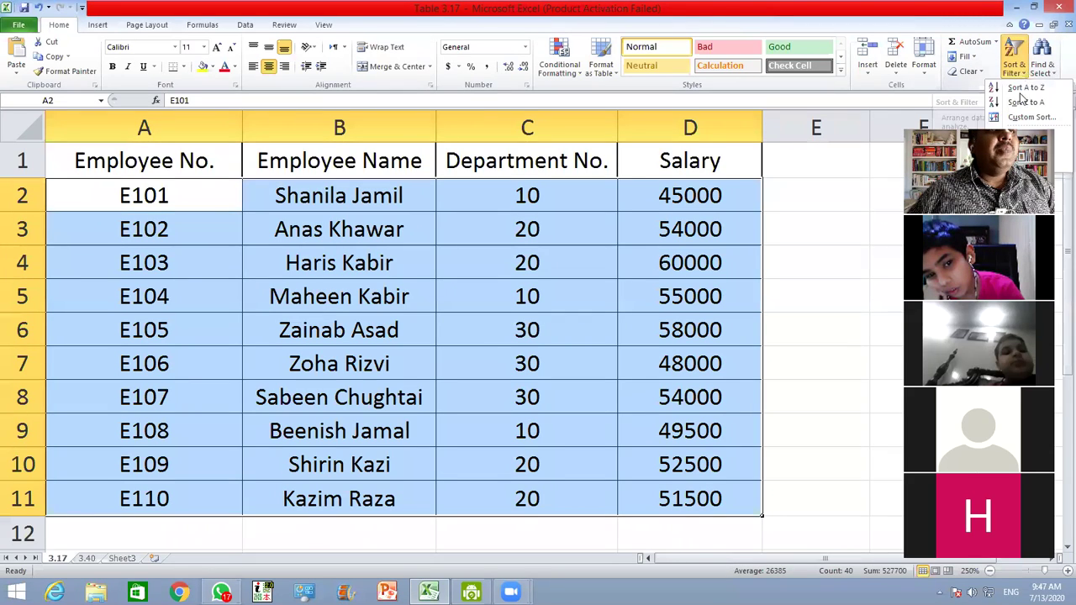
{"action": "left_click", "coordinate": [1025, 102]}
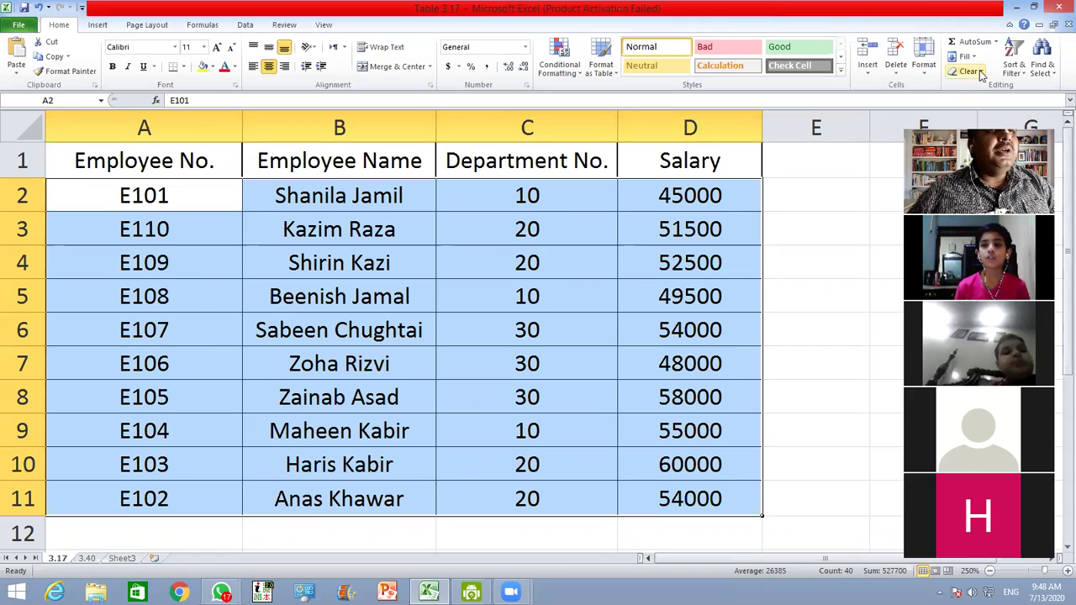
{"action": "left_click", "coordinate": [1025, 76]}
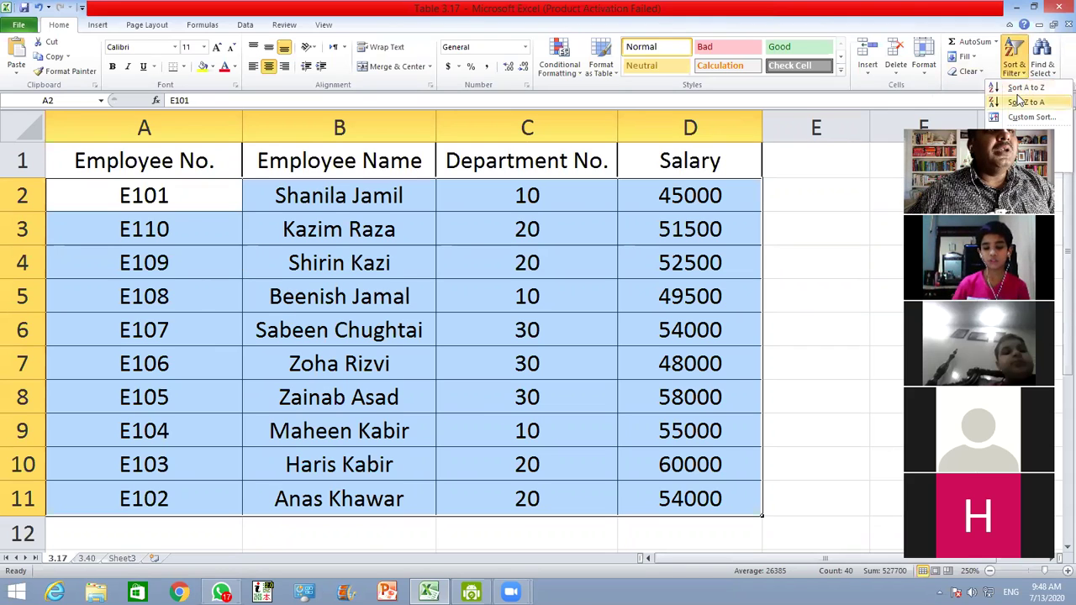
{"action": "left_click", "coordinate": [1001, 88]}
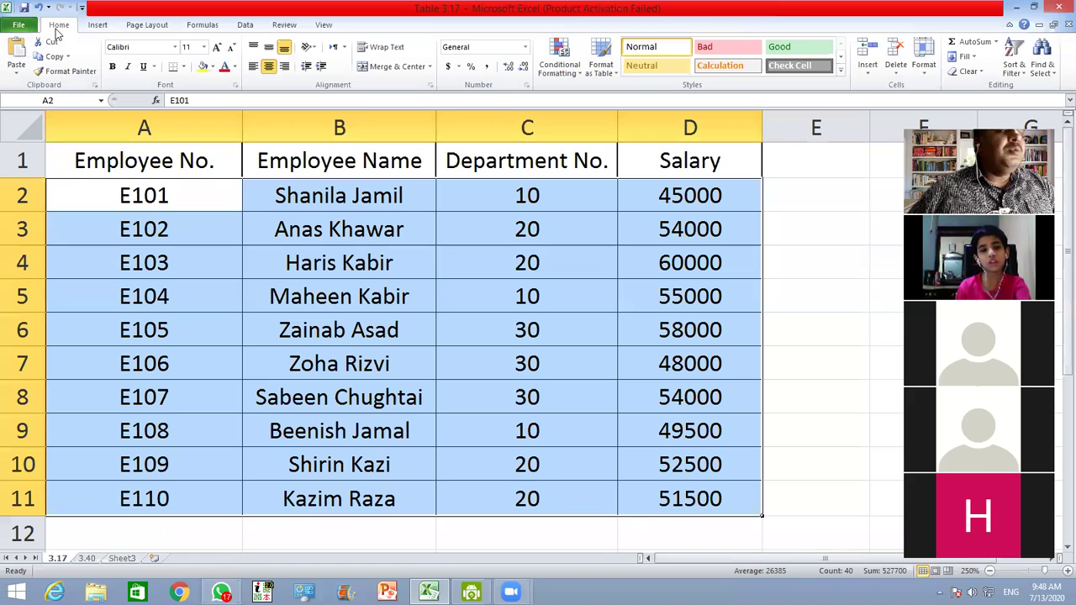
{"action": "left_click", "coordinate": [246, 25]}
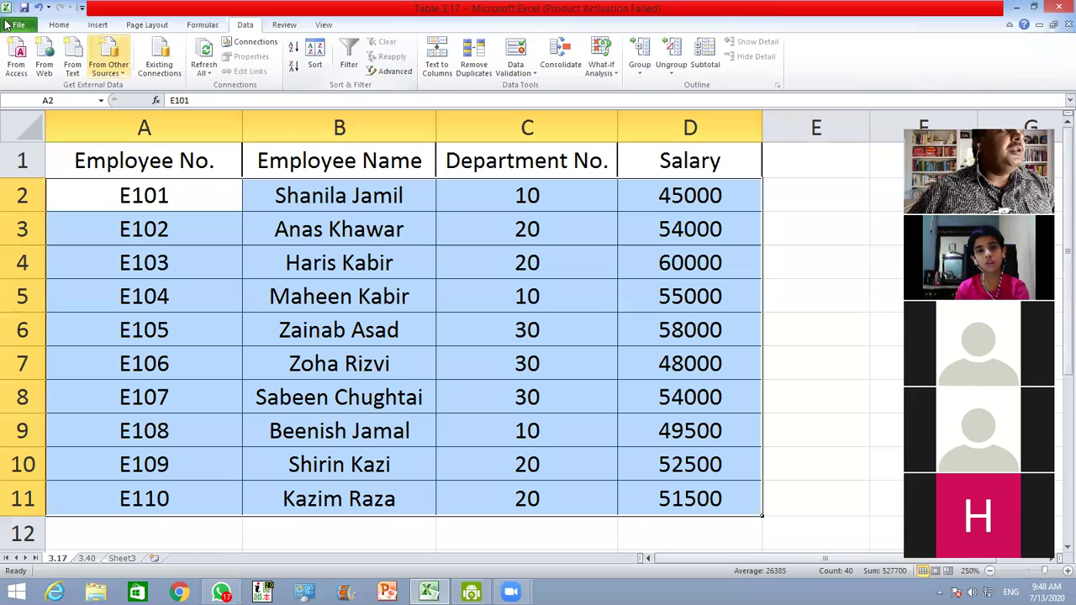
{"action": "left_click", "coordinate": [52, 28]}
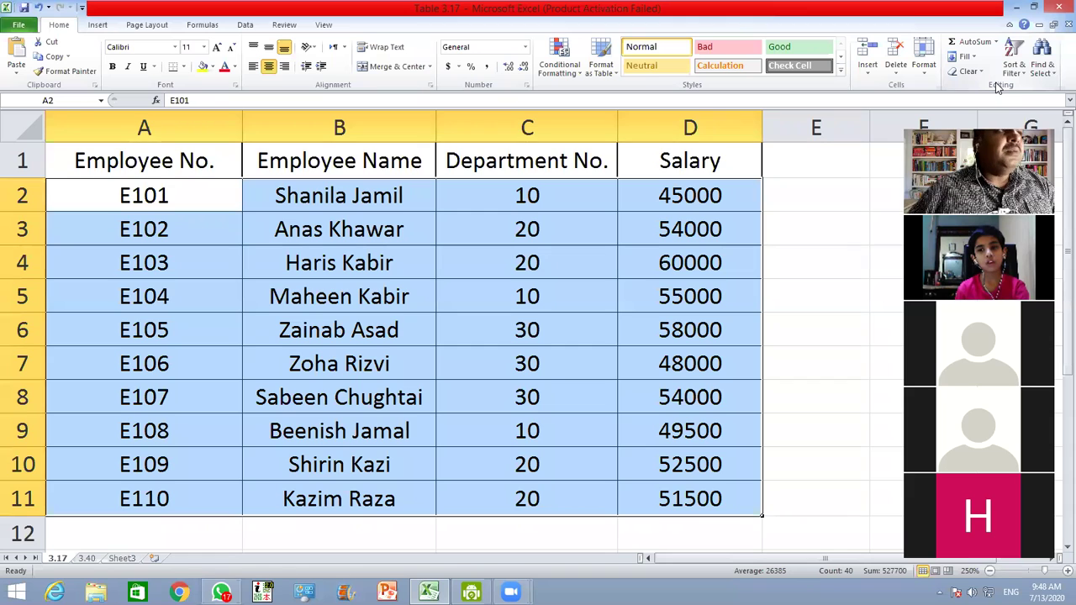
{"action": "left_click", "coordinate": [248, 26]}
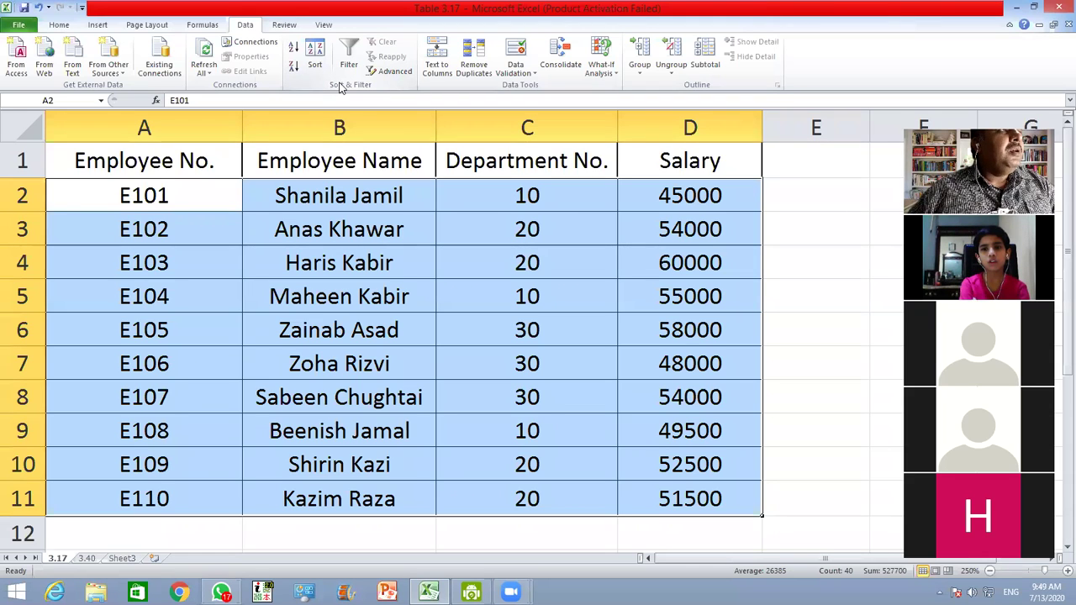
{"action": "left_click", "coordinate": [58, 26]}
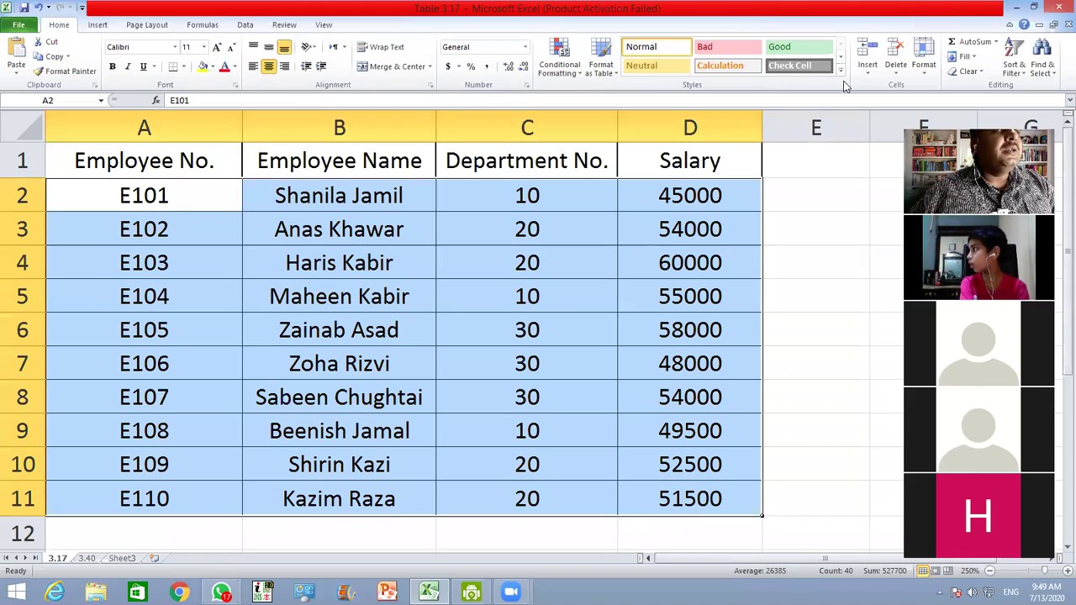
{"action": "left_click", "coordinate": [1023, 75]}
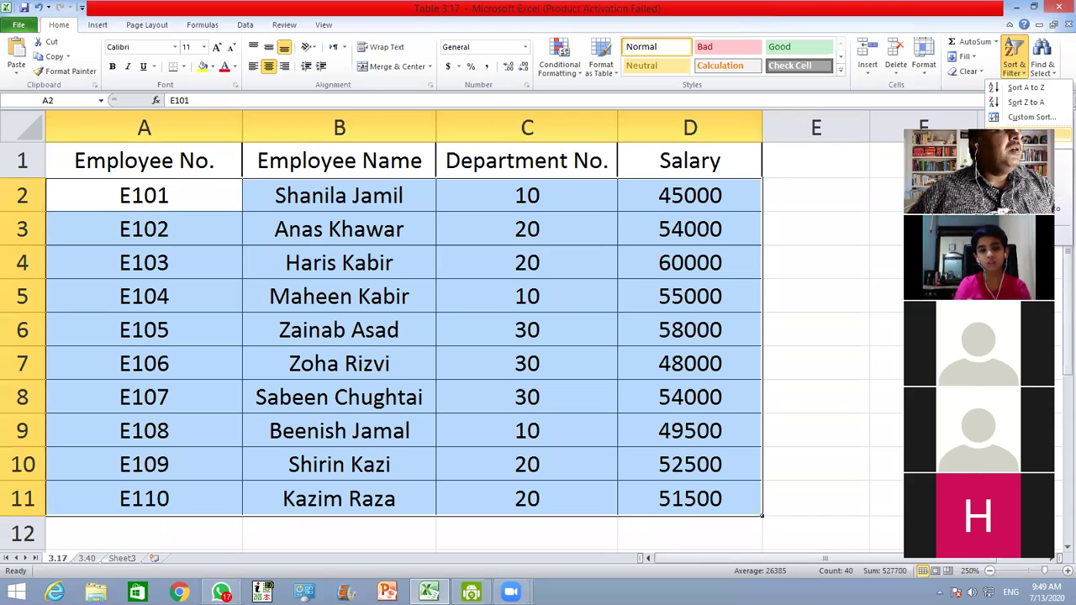
Step: Try the Filter on the selected employee records in A2:D11 and turn the filter off again
{"action": "left_click", "coordinate": [244, 27]}
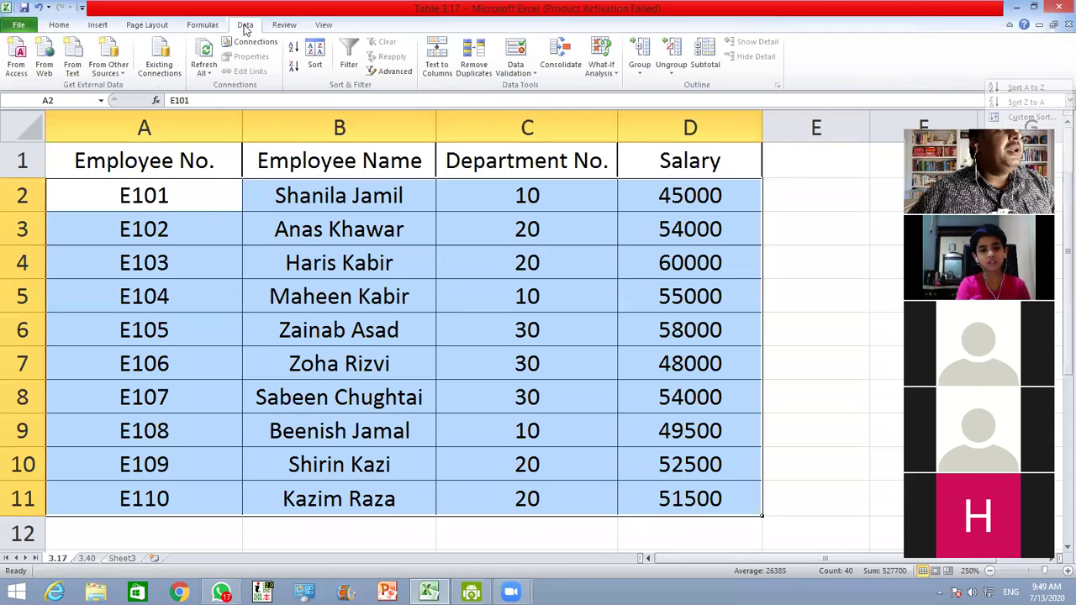
{"action": "left_click", "coordinate": [352, 46]}
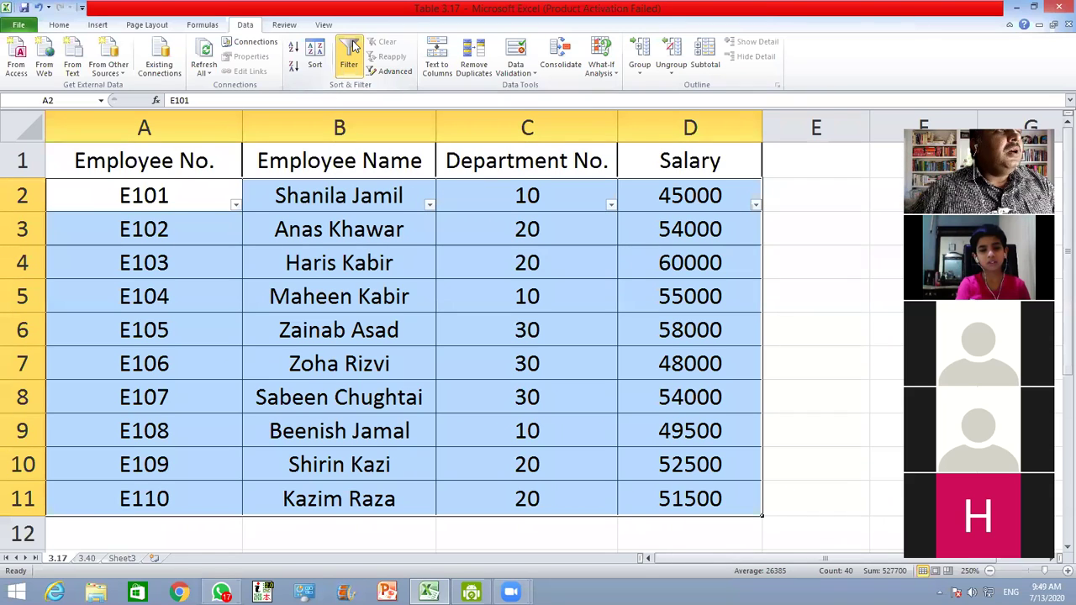
{"action": "left_click", "coordinate": [352, 46]}
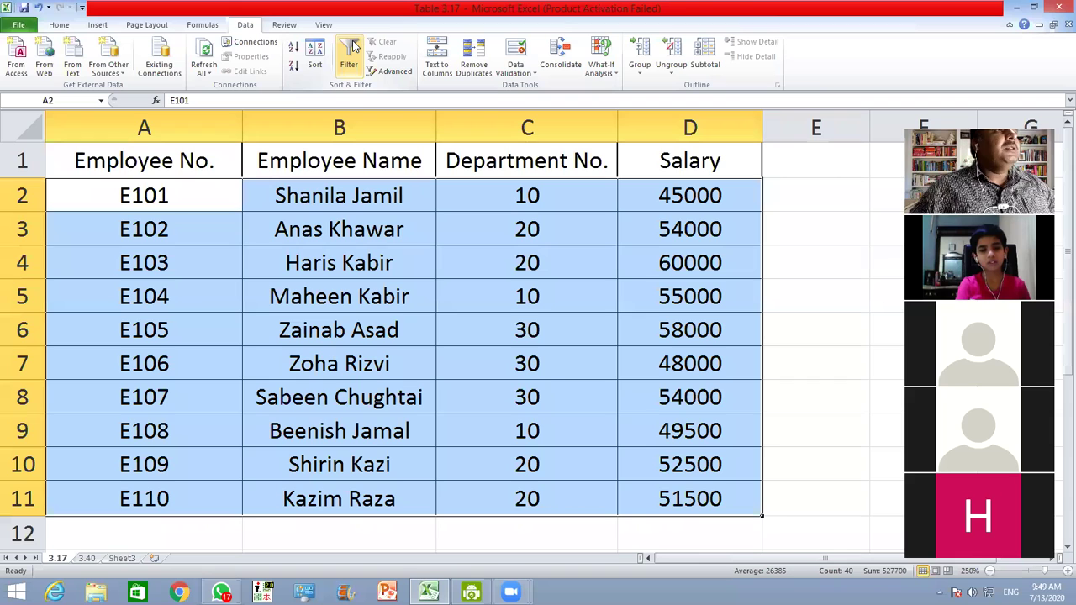
{"action": "left_click", "coordinate": [351, 47]}
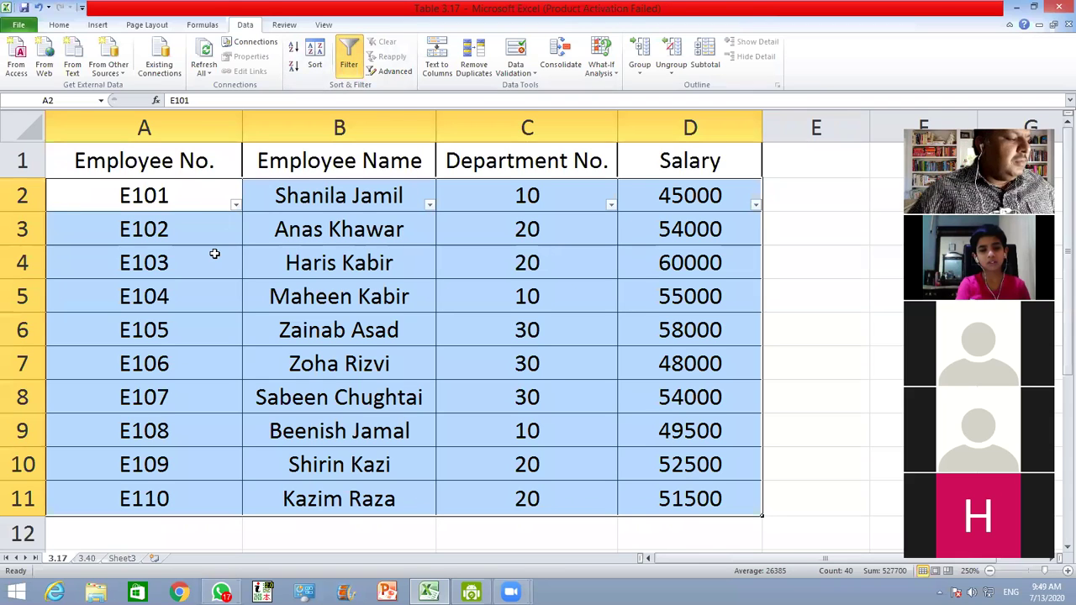
{"action": "key", "text": "ctrl+shift+l"}
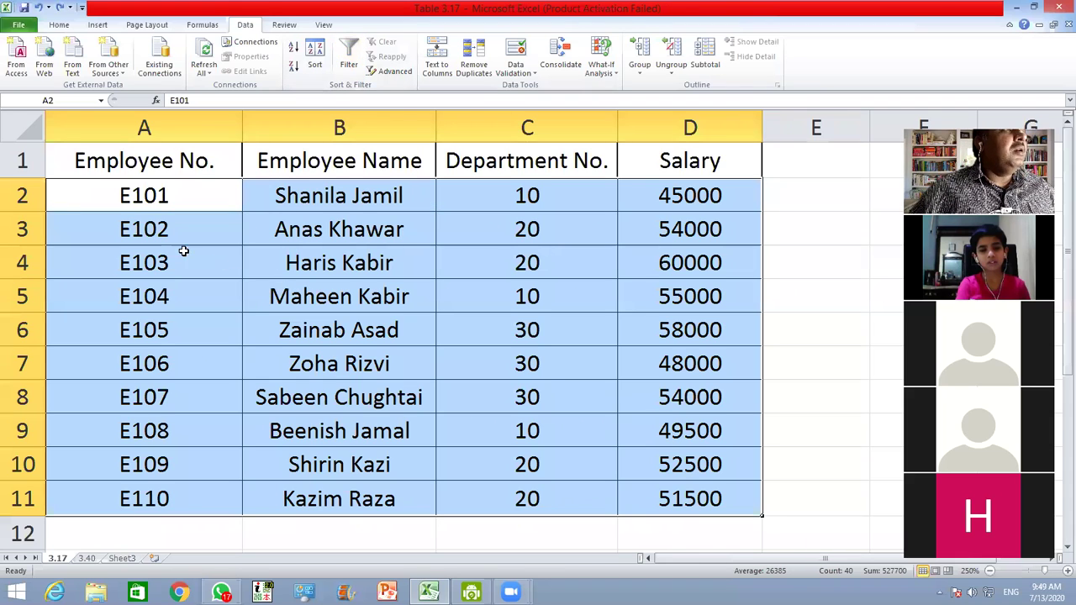
Step: Turn on the Filter for the whole employee table A1:D11, including the header row
{"action": "left_click", "coordinate": [175, 165]}
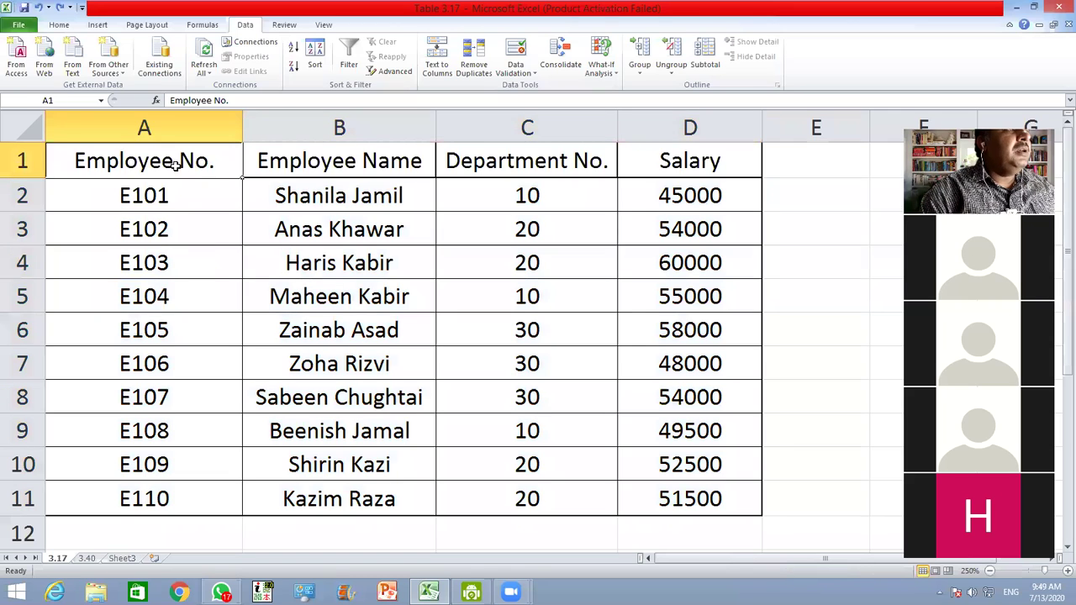
{"action": "key", "text": "shift+Right"}
{"action": "key", "text": "shift+Right"}
{"action": "key", "text": "shift+Right"}
{"action": "key", "text": "shift+Down"}
{"action": "key", "text": "shift+Down"}
{"action": "key", "text": "shift+Down"}
{"action": "key", "text": "shift+Down"}
{"action": "key", "text": "shift+Down"}
{"action": "key", "text": "shift+Down"}
{"action": "key", "text": "shift+Down"}
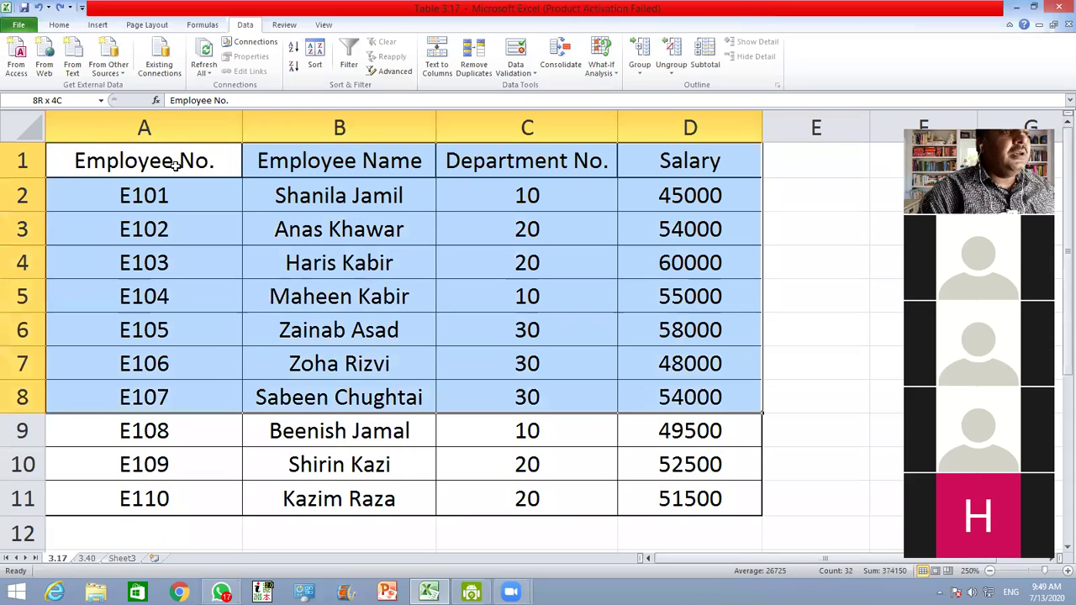
{"action": "key", "text": "shift+Down"}
{"action": "key", "text": "shift+Down"}
{"action": "key", "text": "shift+Down"}
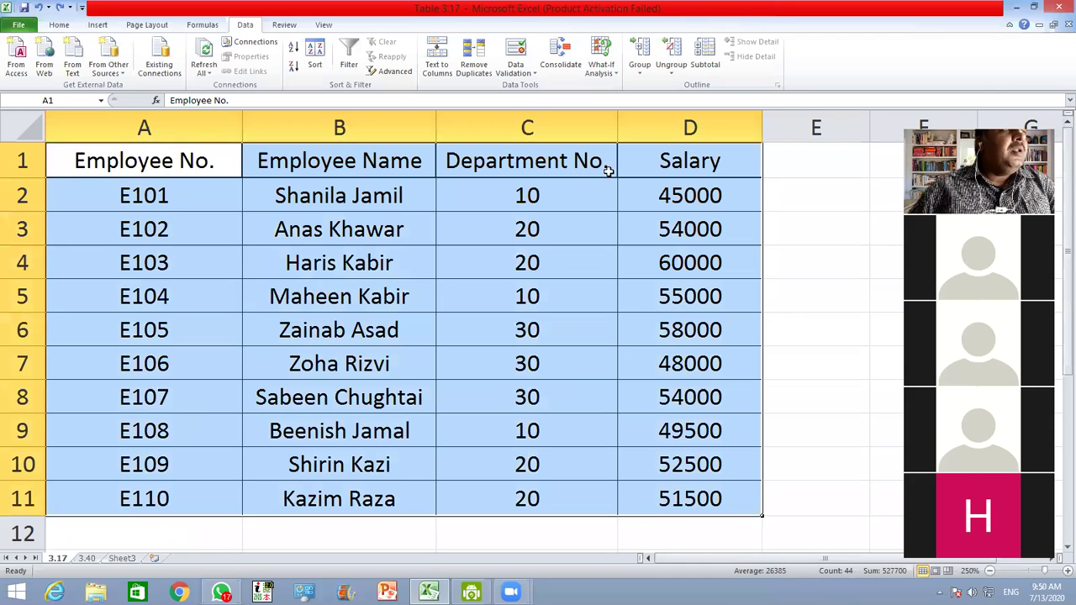
{"action": "left_click", "coordinate": [349, 53]}
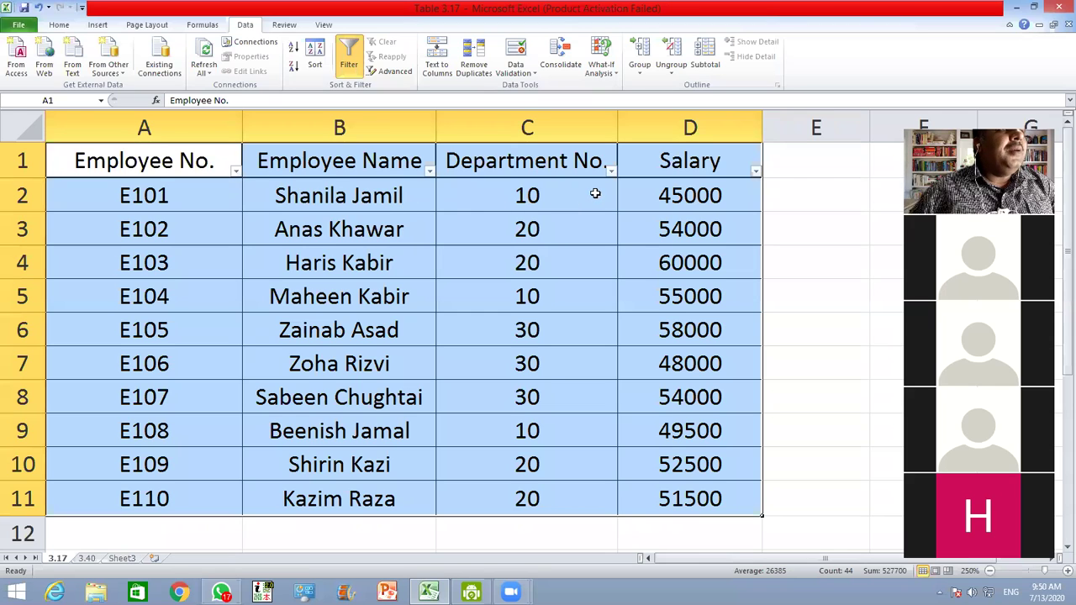
Step: Filter the Employee Name column to exclude the employees in rows 3, 6, 7, 10 and 11
{"action": "left_click", "coordinate": [429, 171]}
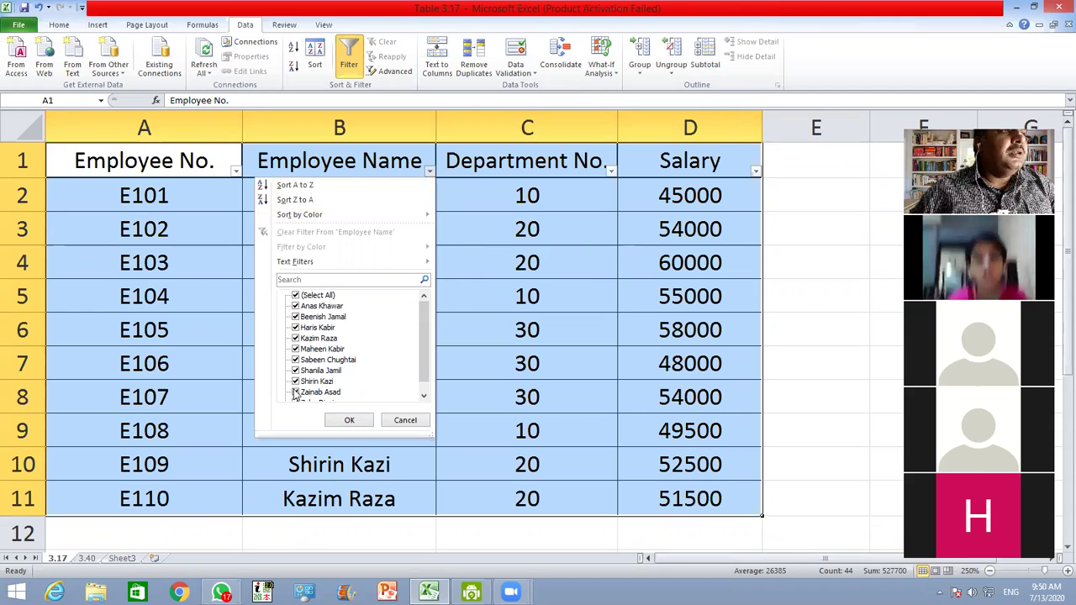
{"action": "left_click", "coordinate": [295, 306]}
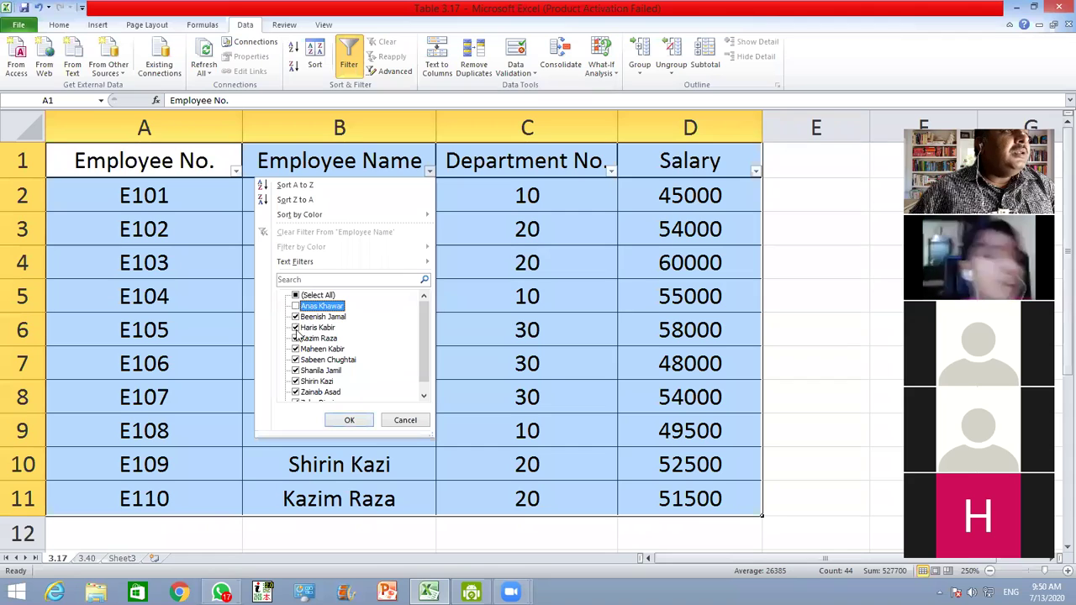
{"action": "left_click", "coordinate": [295, 338]}
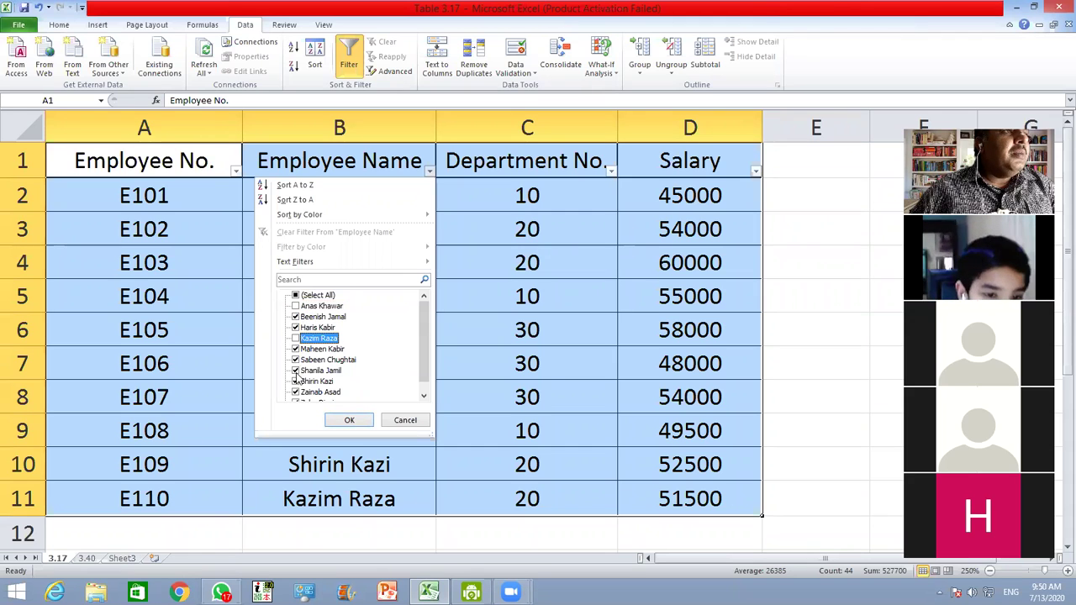
{"action": "left_click", "coordinate": [295, 382]}
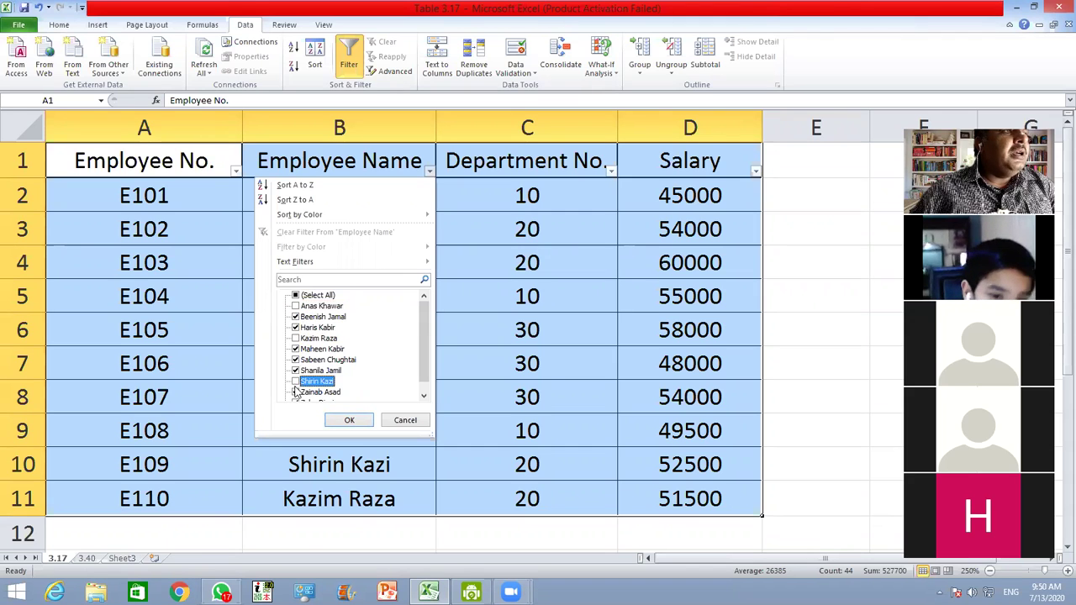
{"action": "left_click", "coordinate": [428, 372]}
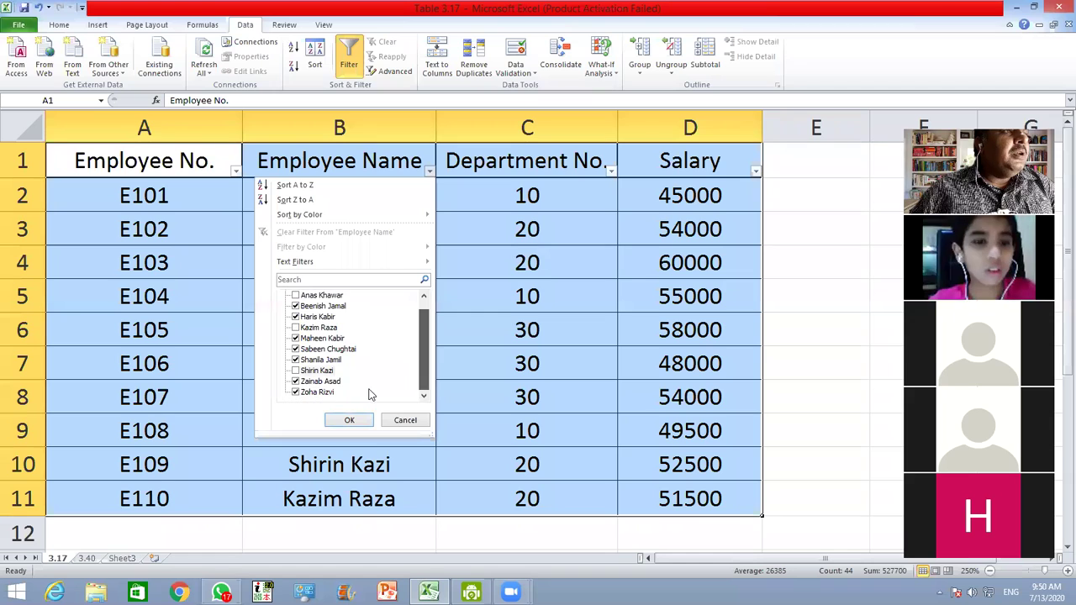
{"action": "left_click", "coordinate": [295, 382]}
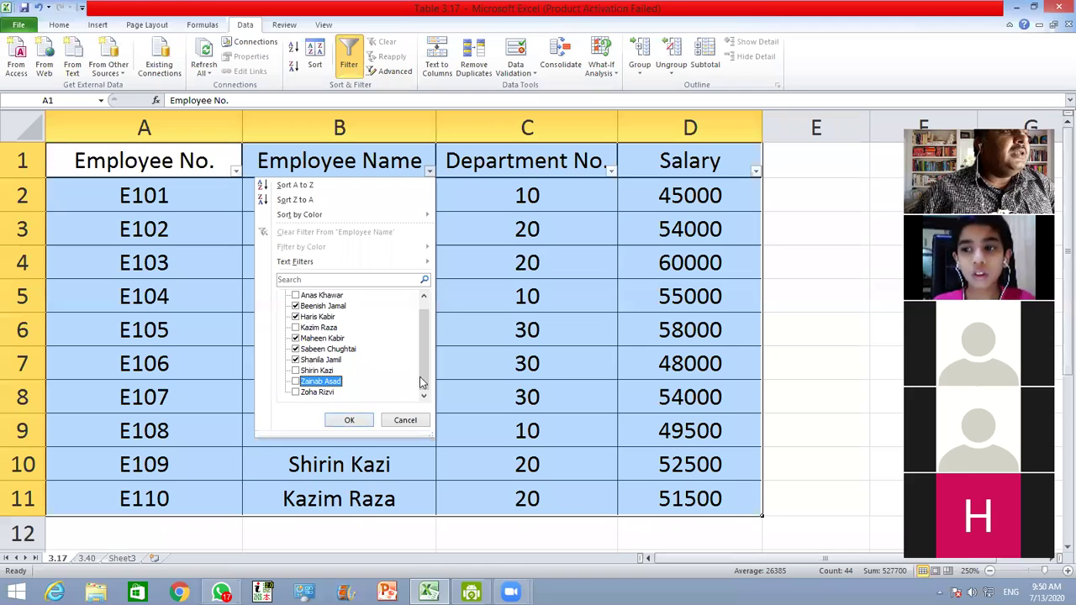
{"action": "scroll", "coordinate": [422, 382], "scroll_direction": "up", "scroll_amount": 1}
{"action": "left_click", "coordinate": [353, 419]}
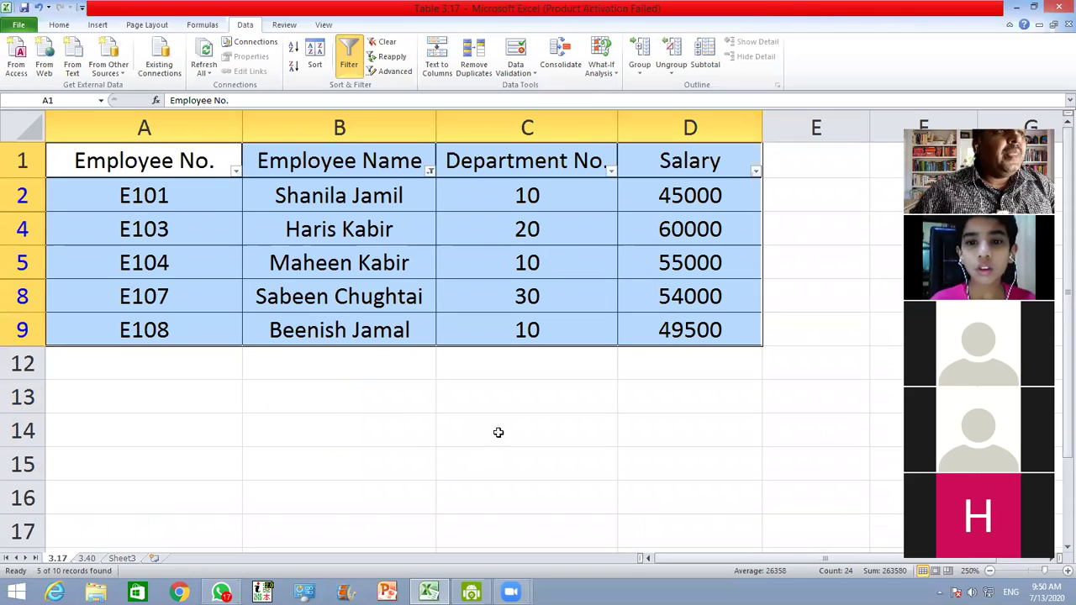
Step: Filter the Department No. column to exclude department 10
{"action": "left_click", "coordinate": [611, 171]}
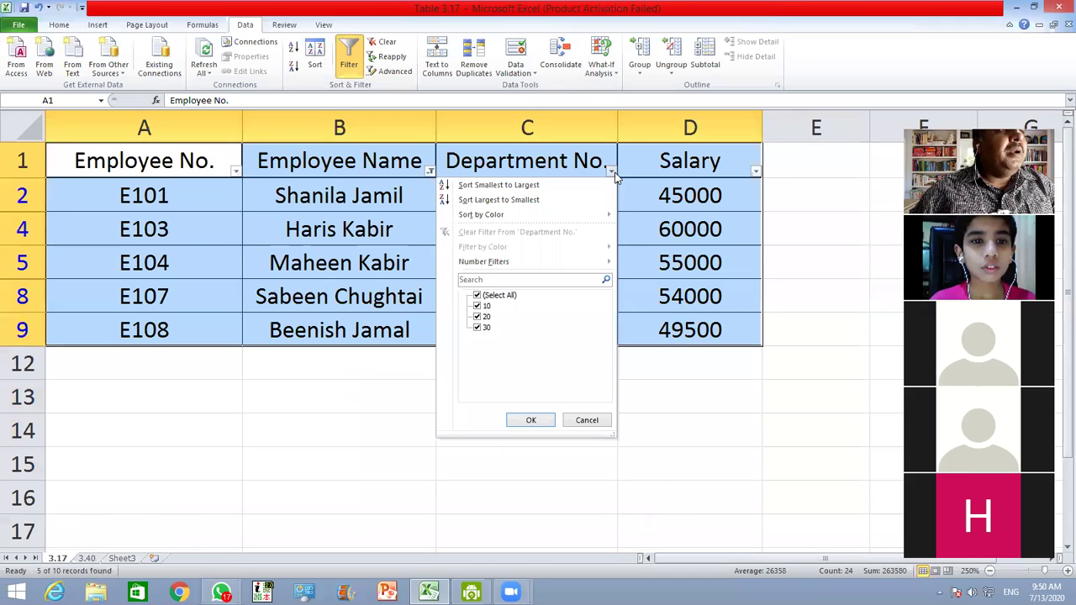
{"action": "left_click", "coordinate": [478, 306]}
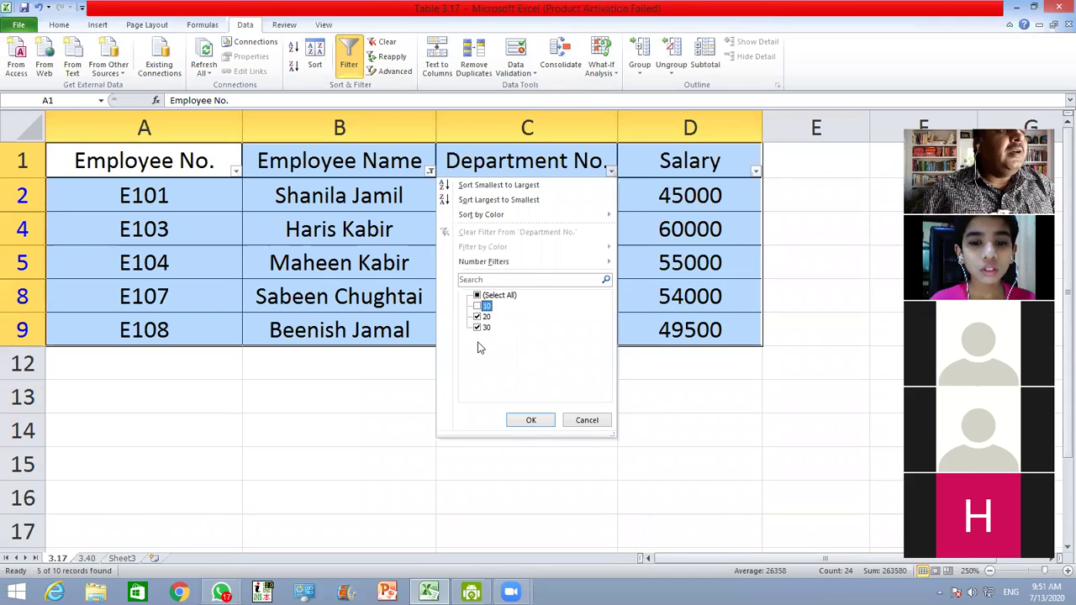
{"action": "left_click", "coordinate": [523, 420]}
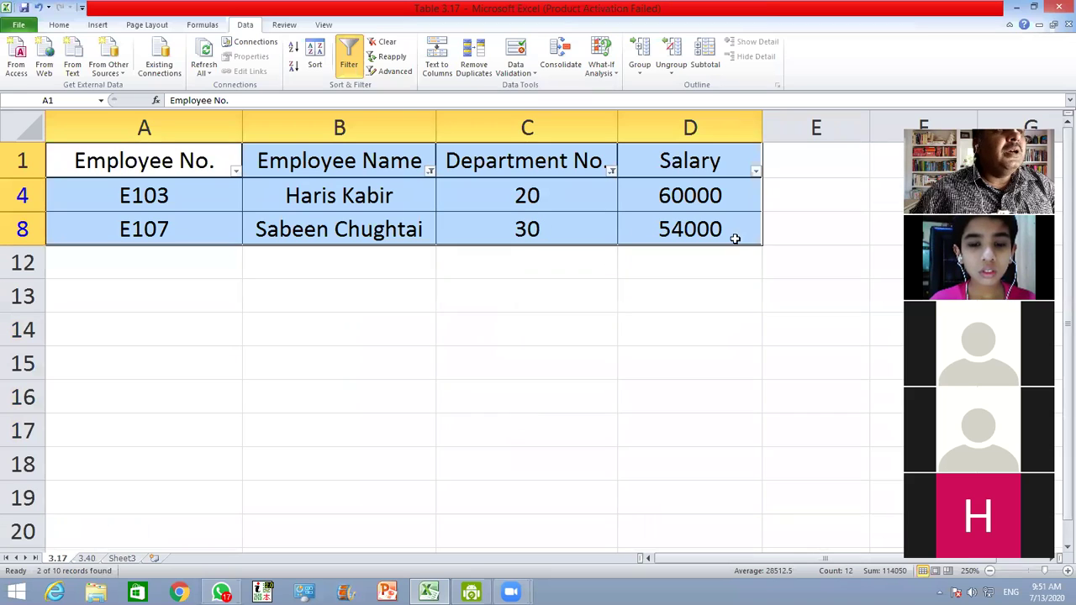
Step: Filter the Salary column to exclude the value 54000
{"action": "left_click", "coordinate": [756, 171]}
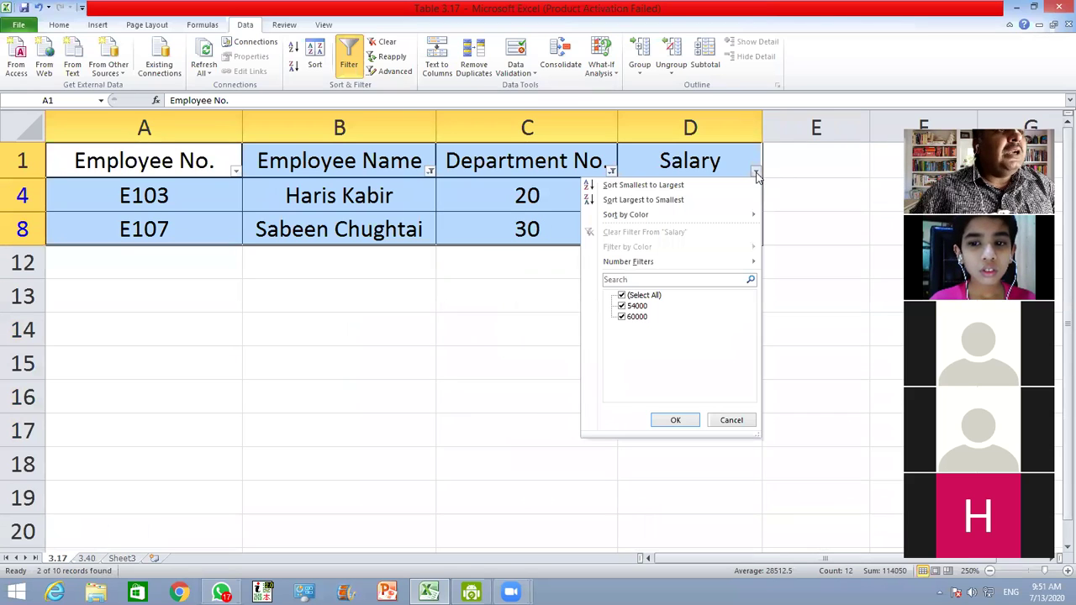
{"action": "left_click", "coordinate": [623, 306]}
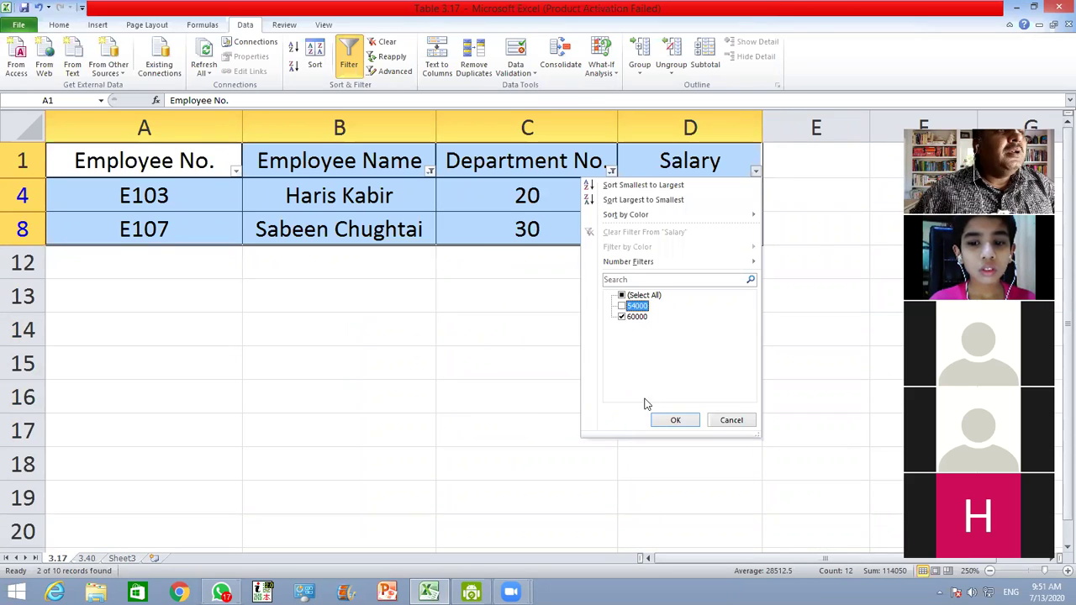
{"action": "left_click", "coordinate": [672, 419]}
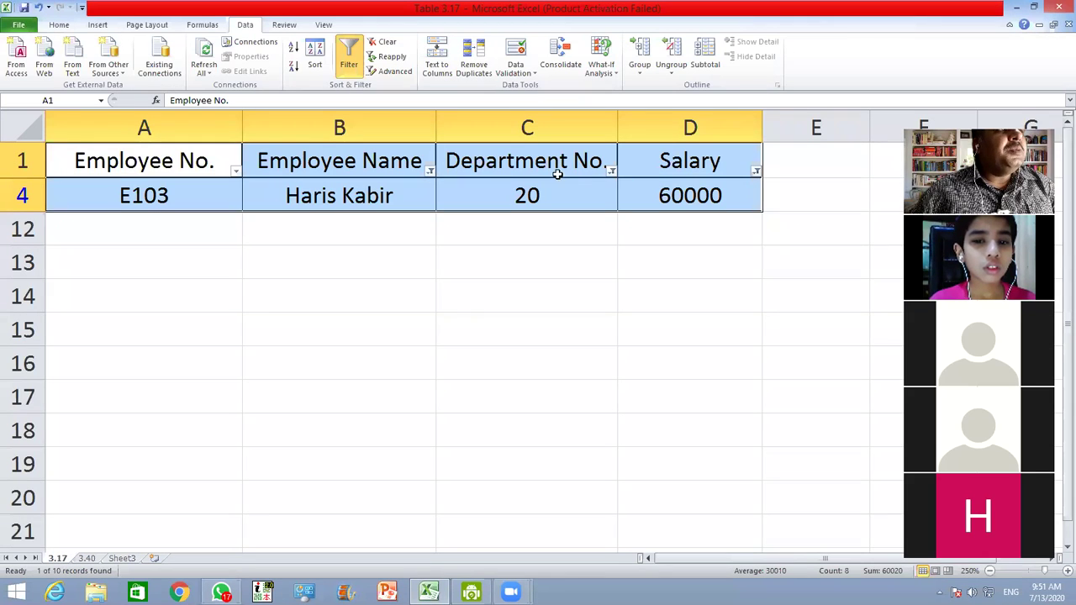
Step: Include 54000 again in the Salary filter so that all its salary values are selected
{"action": "left_click", "coordinate": [261, 175]}
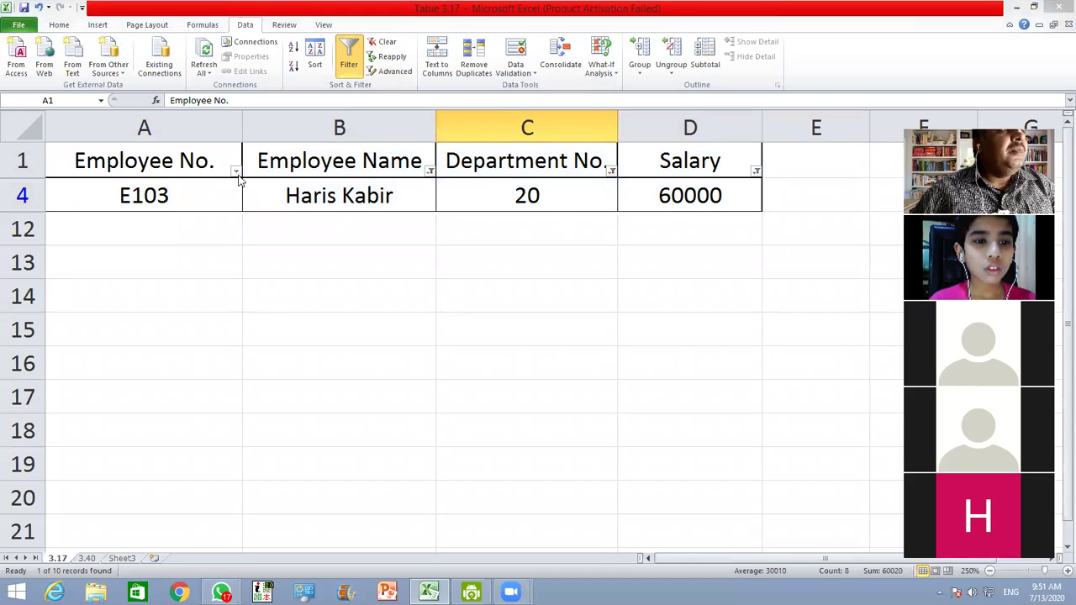
{"action": "left_click", "coordinate": [429, 171]}
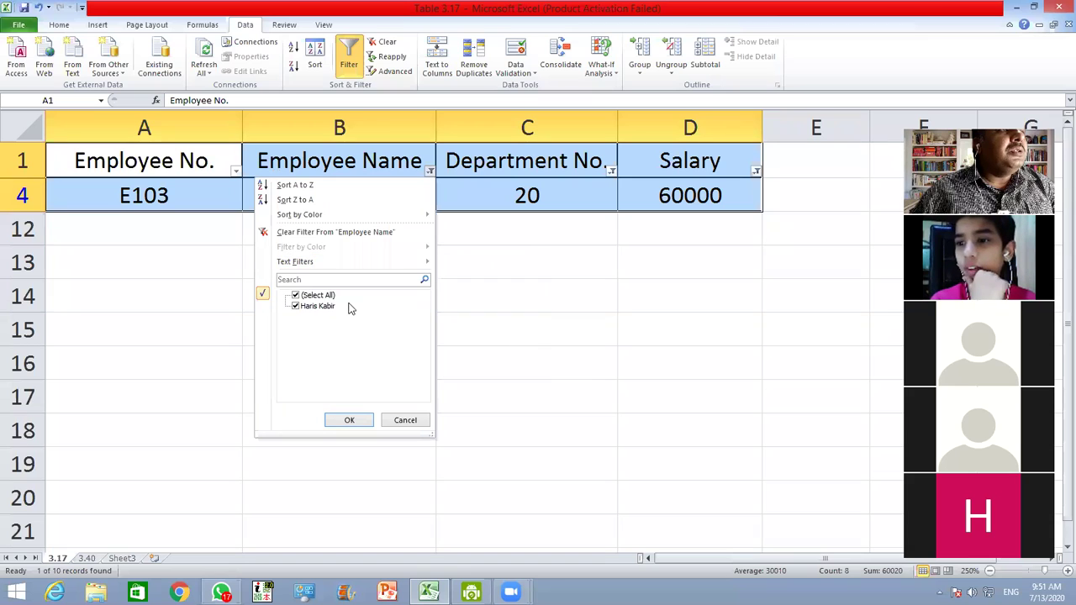
{"action": "left_click", "coordinate": [757, 172]}
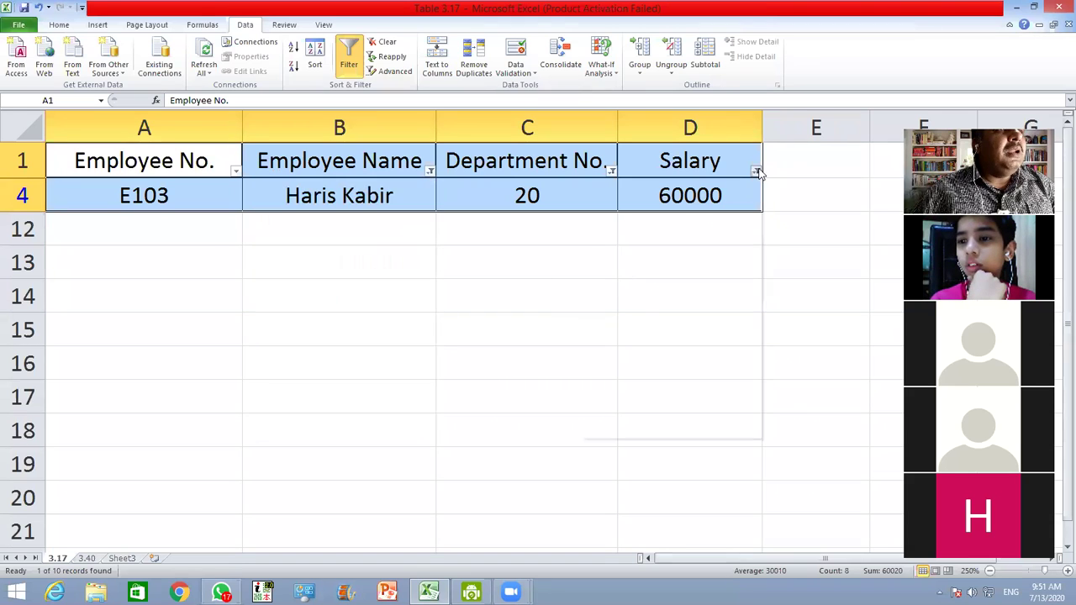
{"action": "left_click", "coordinate": [622, 306]}
{"action": "left_click", "coordinate": [623, 306]}
{"action": "left_click", "coordinate": [675, 421]}
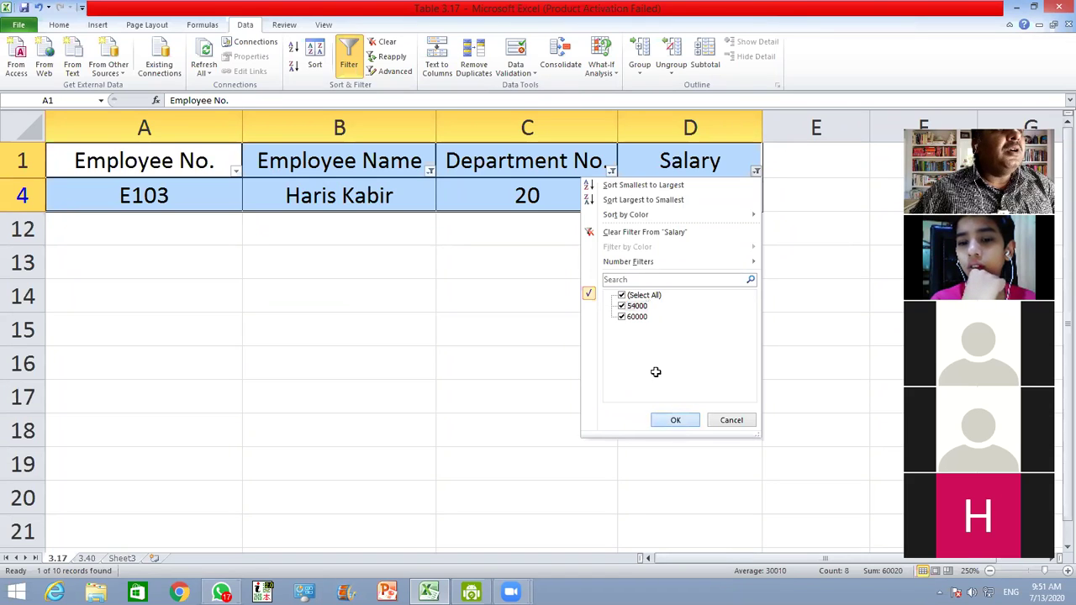
Step: Include department 10 again in the Department No. filter
{"action": "left_click", "coordinate": [612, 171]}
{"action": "left_click", "coordinate": [477, 306]}
{"action": "left_click", "coordinate": [477, 306]}
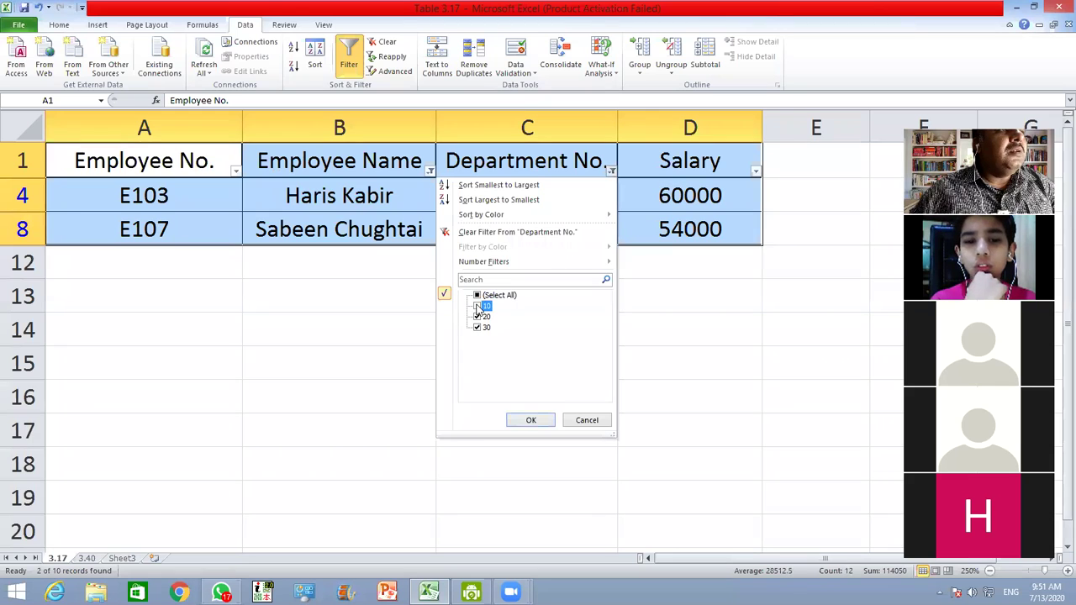
{"action": "left_click", "coordinate": [531, 420]}
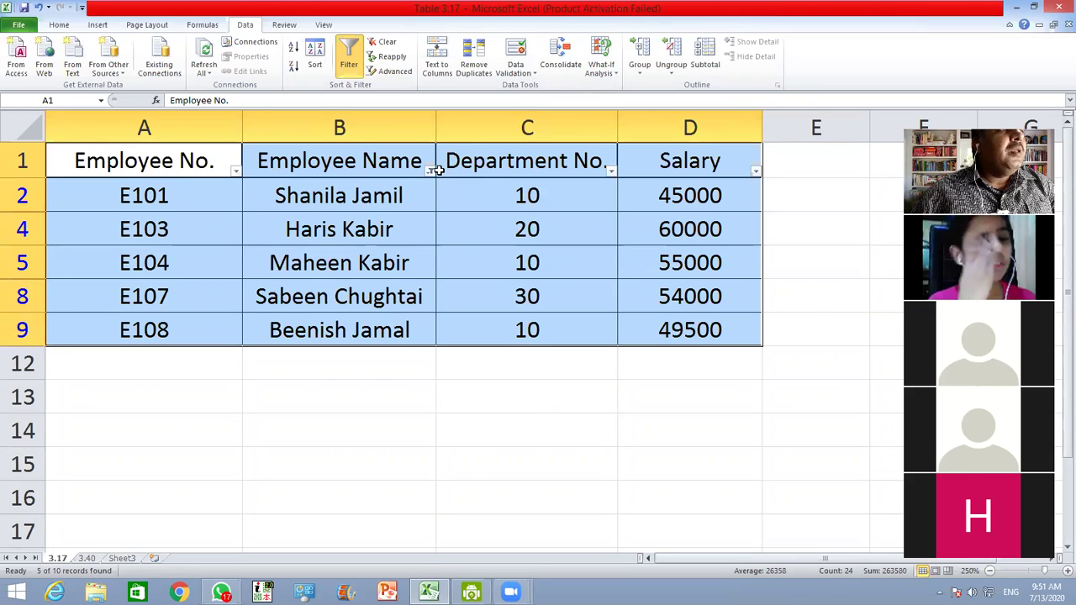
Step: Include all excluded employees again in the Employee Name filter, and turn off the table's Filter
{"action": "left_click", "coordinate": [430, 171]}
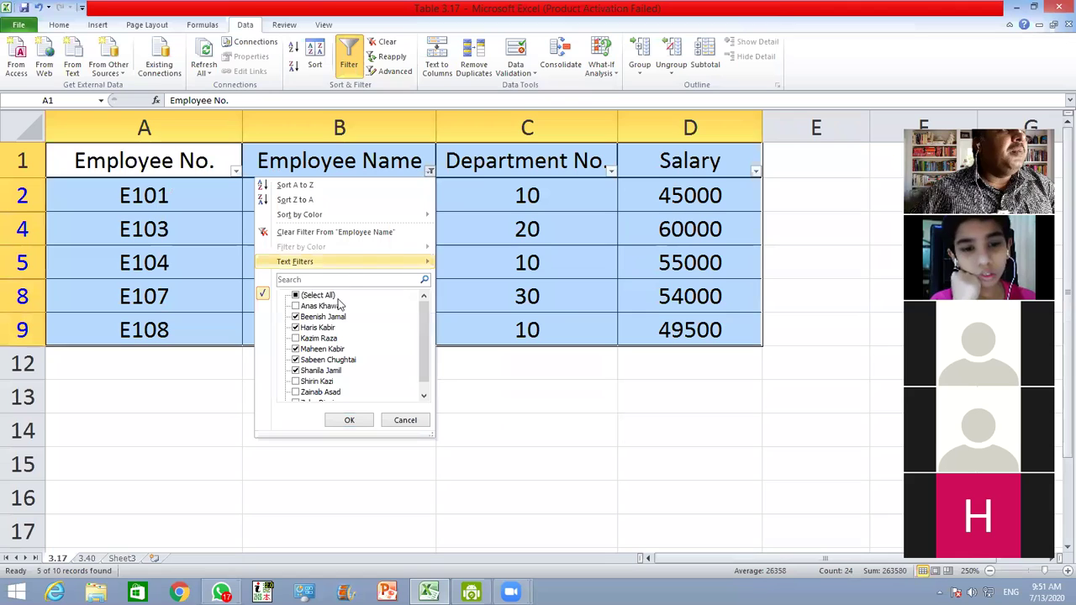
{"action": "left_click", "coordinate": [295, 306]}
{"action": "left_click", "coordinate": [295, 338]}
{"action": "left_click", "coordinate": [295, 382]}
{"action": "left_click", "coordinate": [296, 397]}
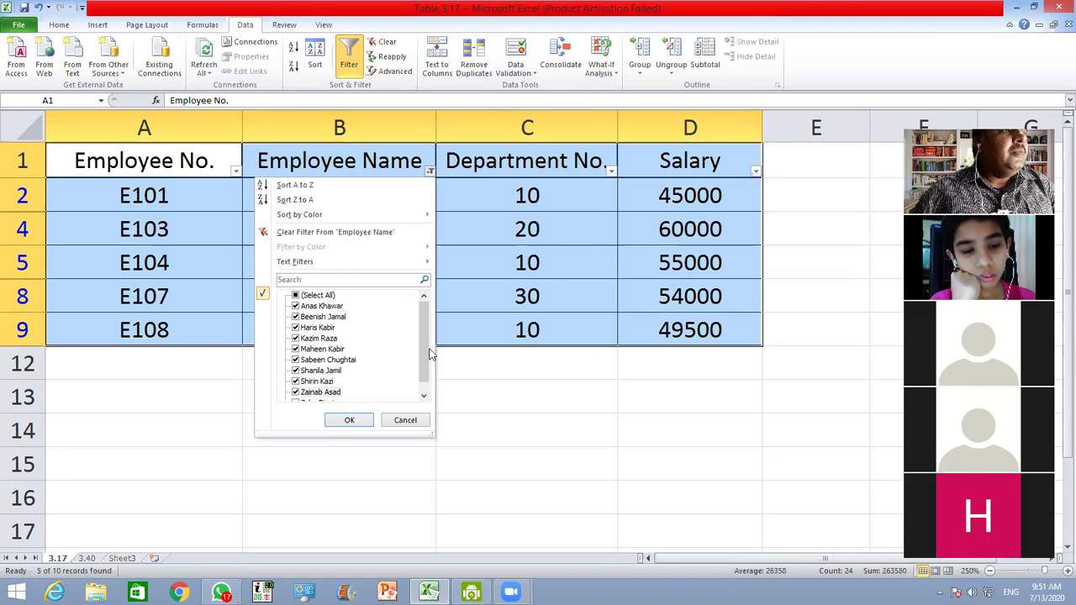
{"action": "left_click", "coordinate": [301, 393]}
{"action": "left_click", "coordinate": [349, 420]}
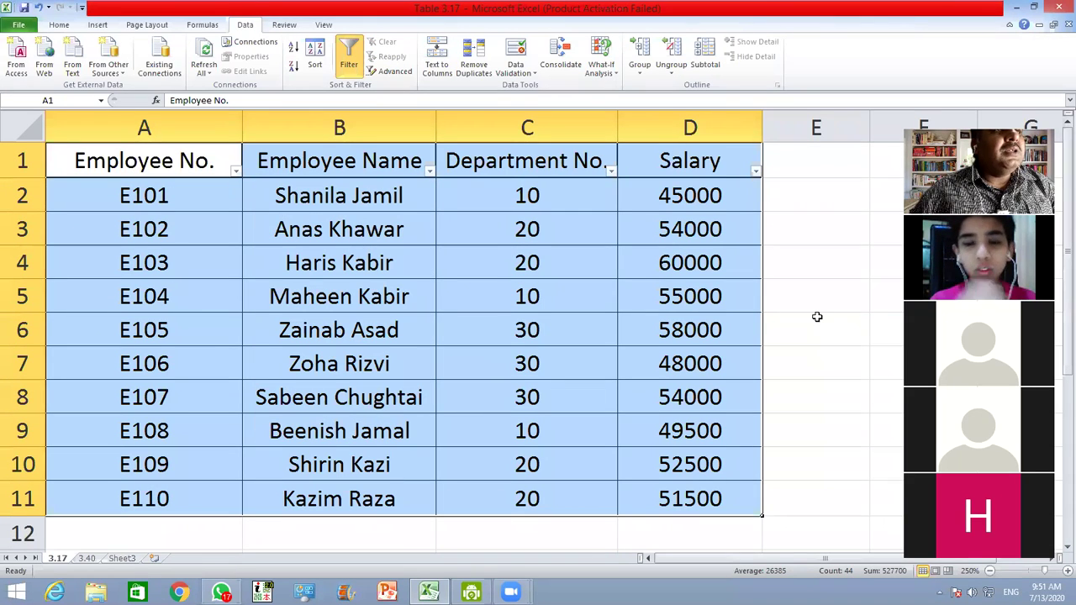
{"action": "left_click", "coordinate": [798, 259]}
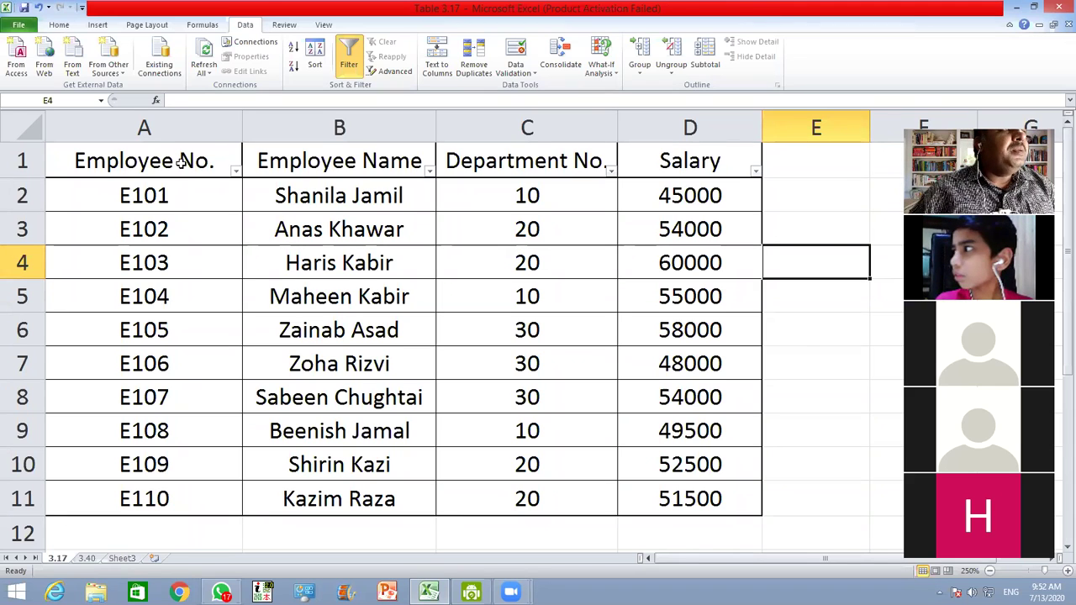
{"action": "left_click", "coordinate": [349, 69]}
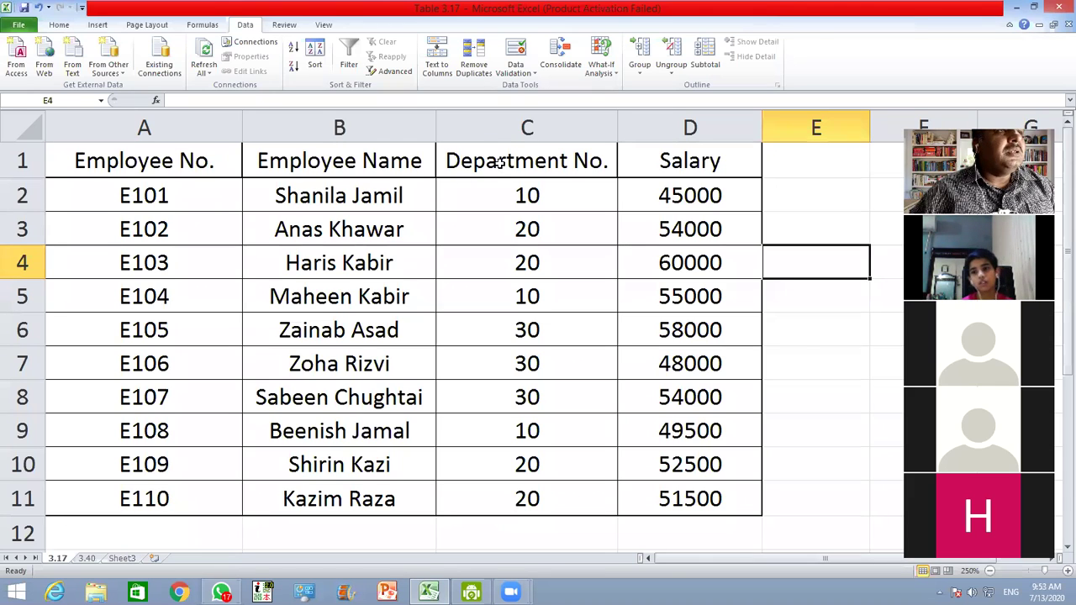
Step: Select the whole employee table A1:D11 and view the Subtotal options without applying them
{"action": "left_click", "coordinate": [166, 167]}
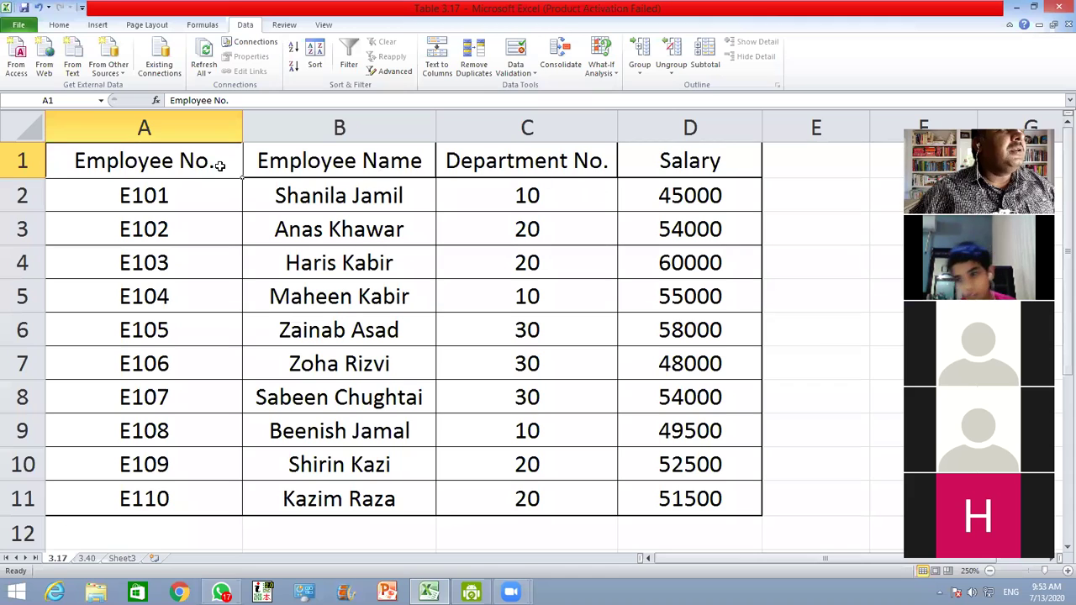
{"action": "left_click_drag", "start_coordinate": [219, 163], "coordinate": [339, 164]}
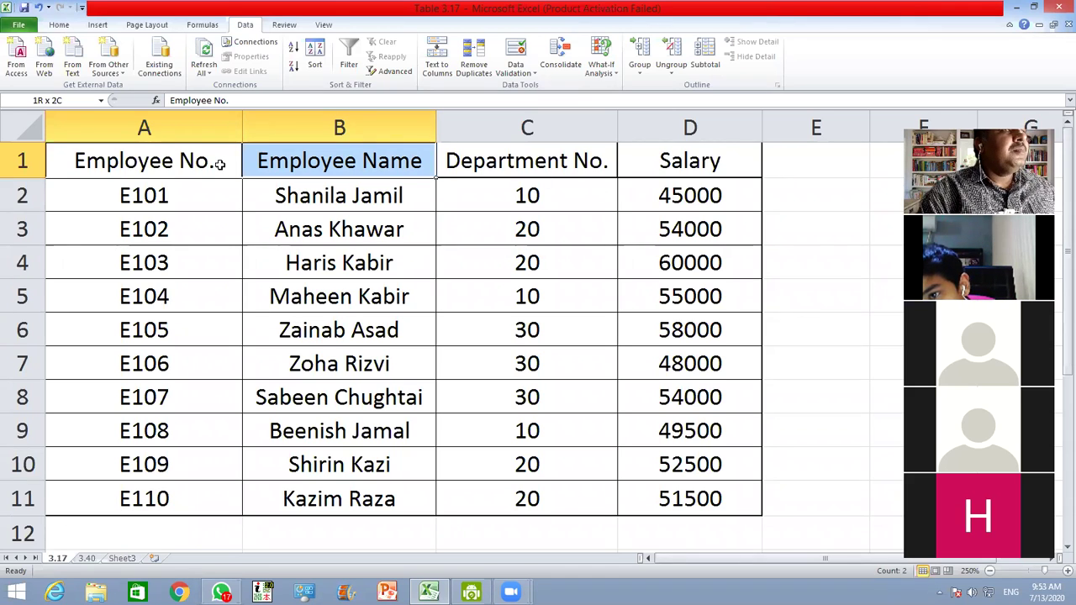
{"action": "key", "text": "ctrl+a"}
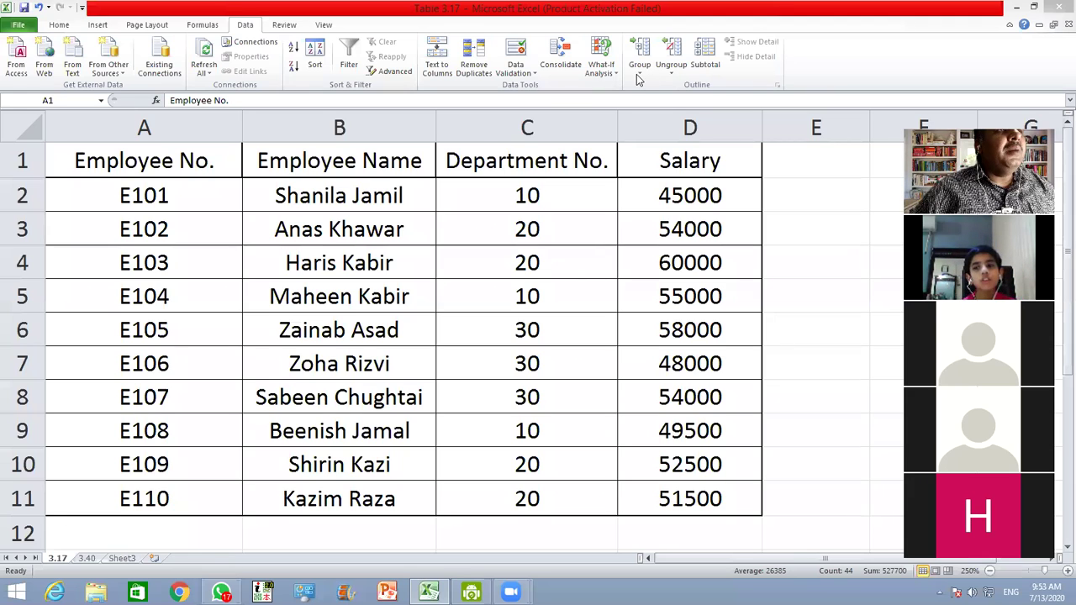
{"action": "left_click", "coordinate": [711, 49]}
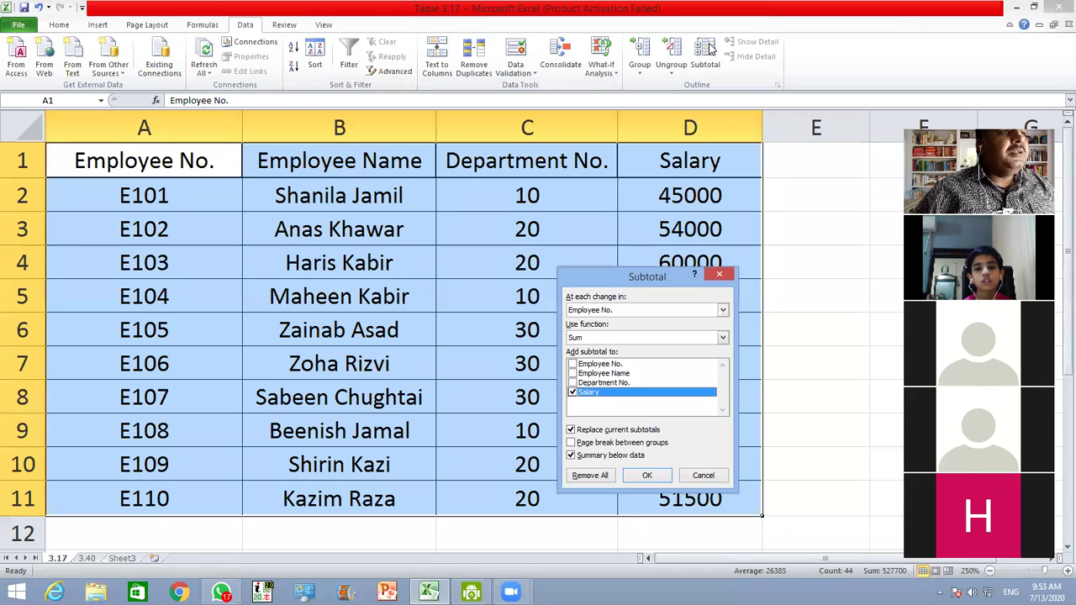
{"action": "left_click", "coordinate": [701, 477]}
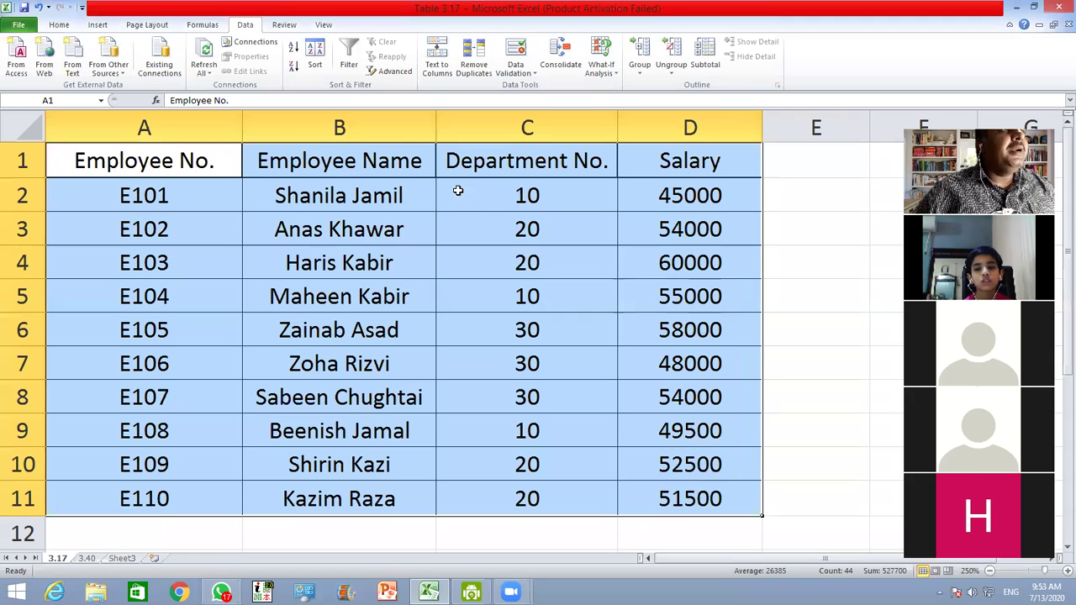
Step: Try the Filter on the selected table A1:D11 and turn it off again
{"action": "left_click", "coordinate": [354, 72]}
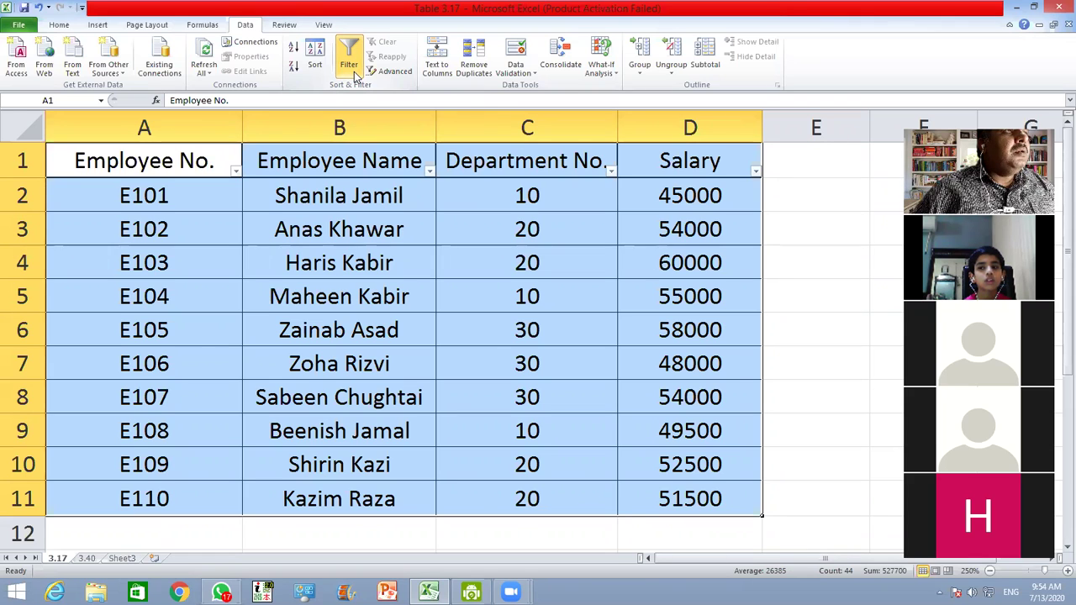
{"action": "left_click", "coordinate": [354, 71]}
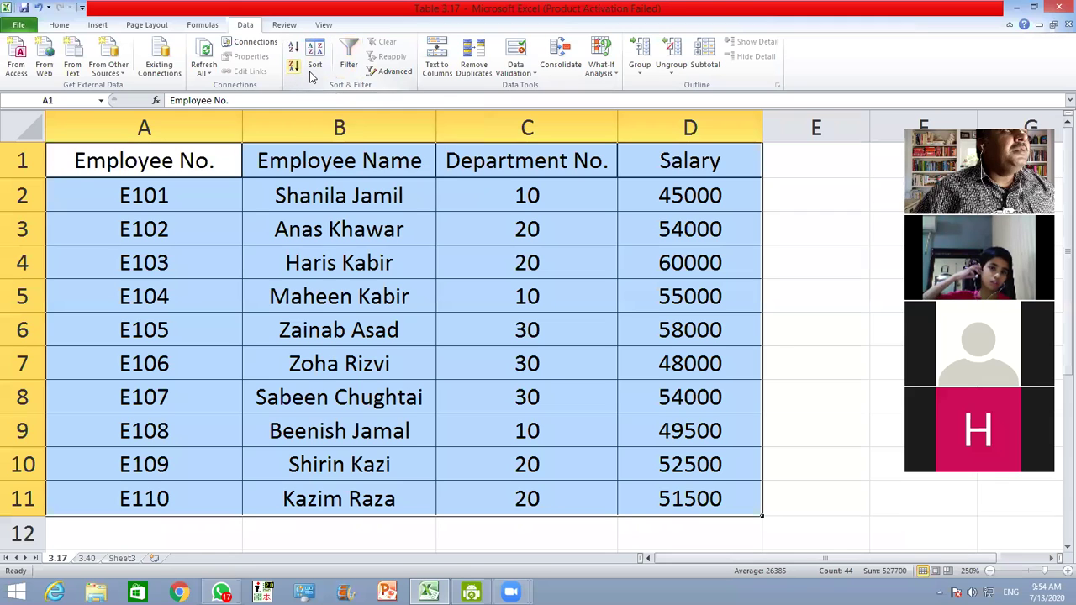
Step: Sort the employee table by Department No. on values, from smallest to largest
{"action": "left_click", "coordinate": [313, 71]}
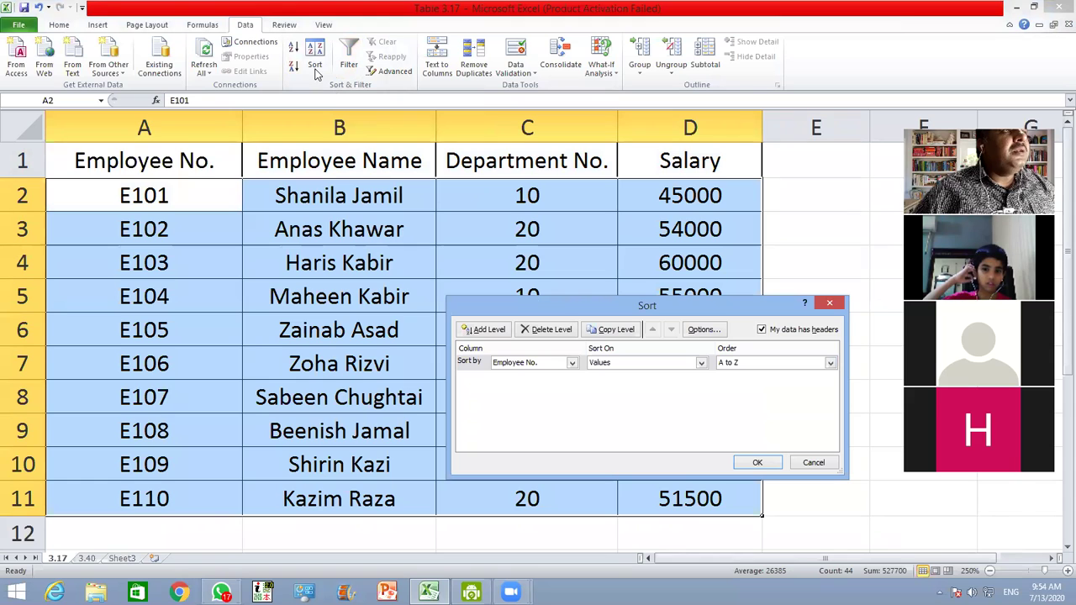
{"action": "left_click", "coordinate": [828, 463]}
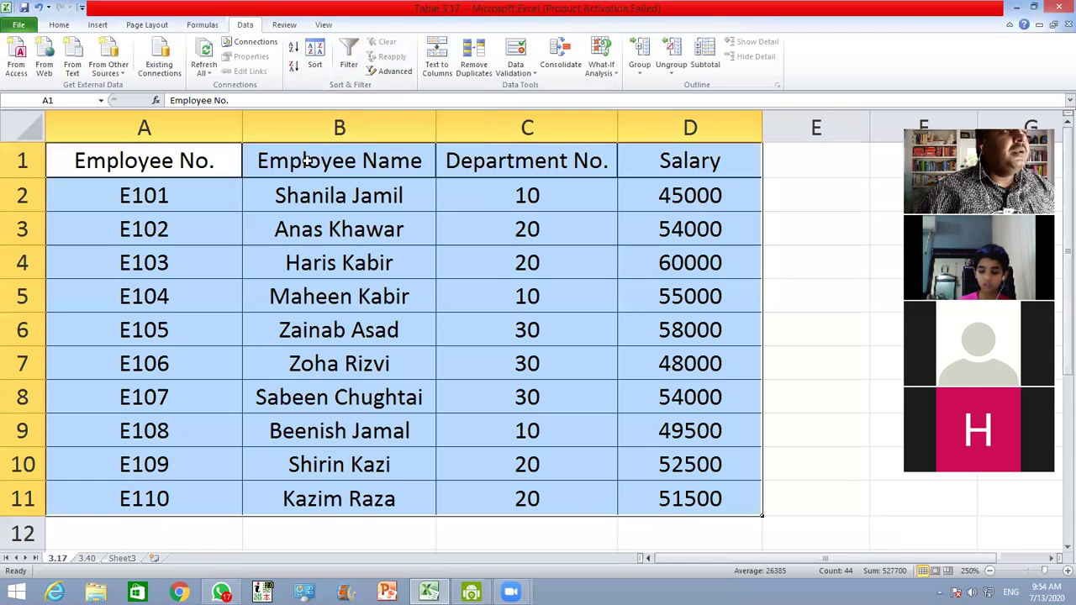
{"action": "left_click", "coordinate": [312, 71]}
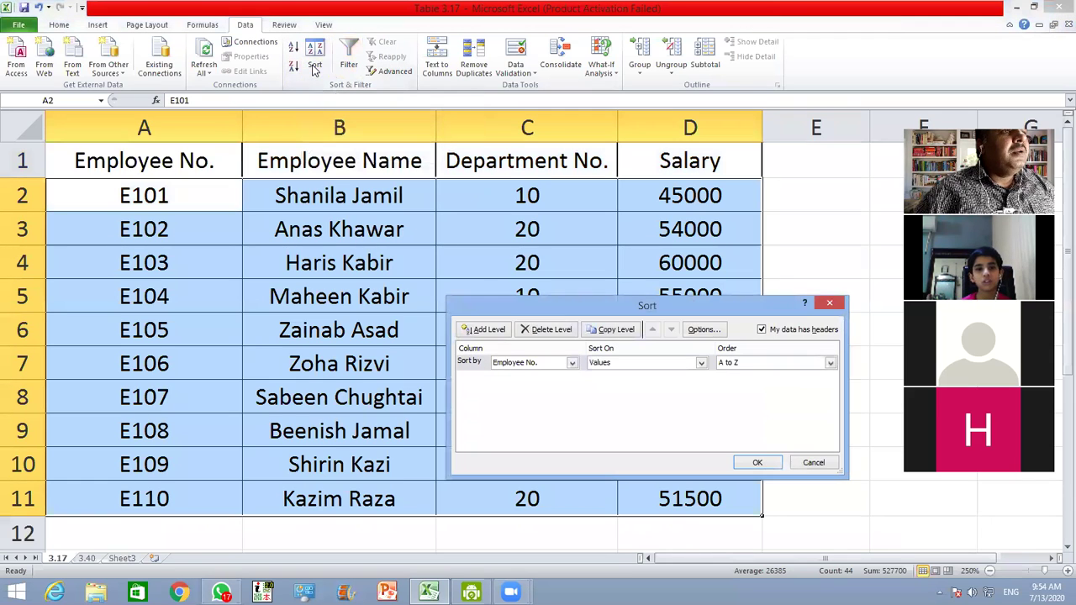
{"action": "left_click", "coordinate": [572, 363]}
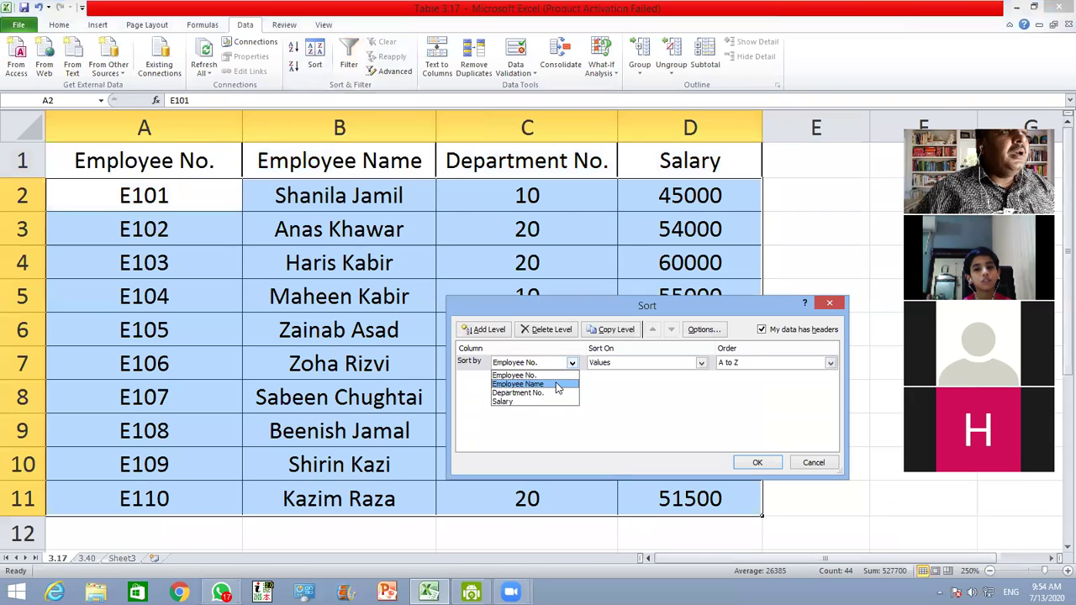
{"action": "left_click", "coordinate": [551, 394]}
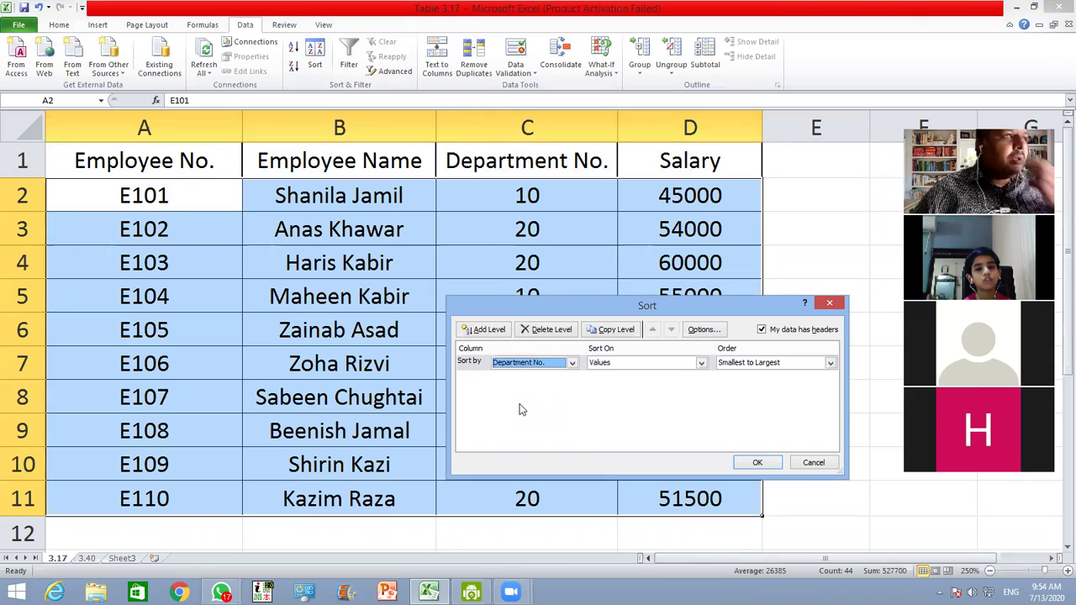
{"action": "left_click", "coordinate": [765, 464]}
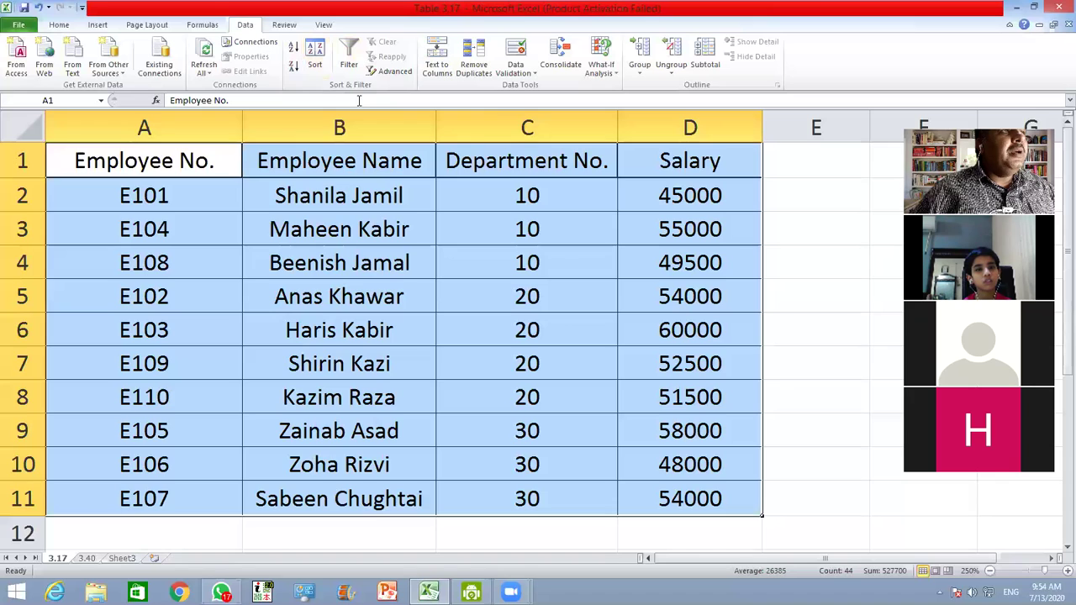
Step: View the Sort dialog's choices for the sort column, Sort On and Order without applying them
{"action": "left_click", "coordinate": [314, 66]}
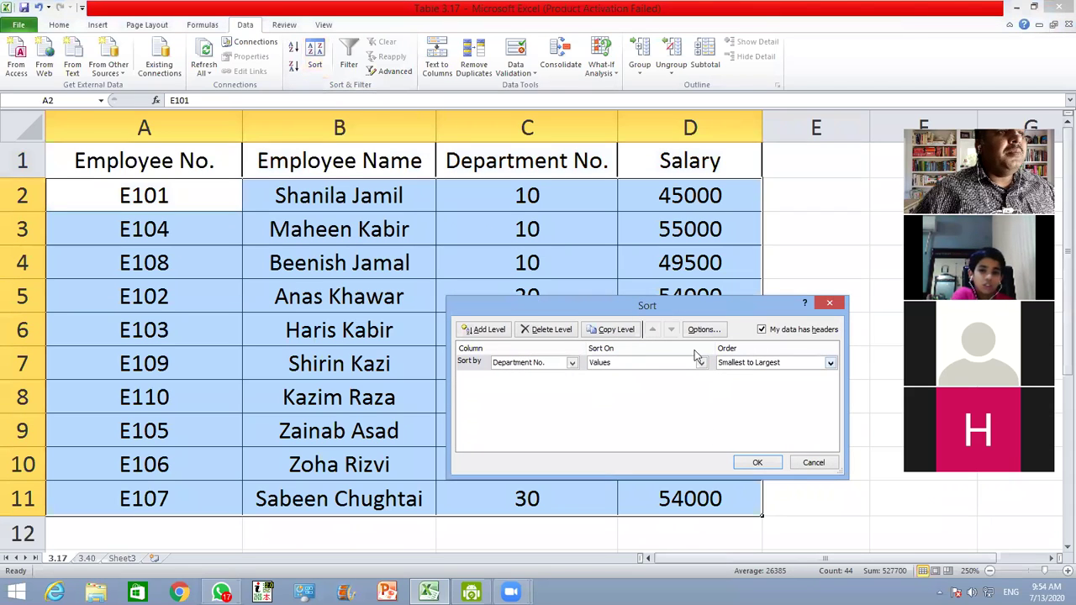
{"action": "left_click", "coordinate": [573, 362]}
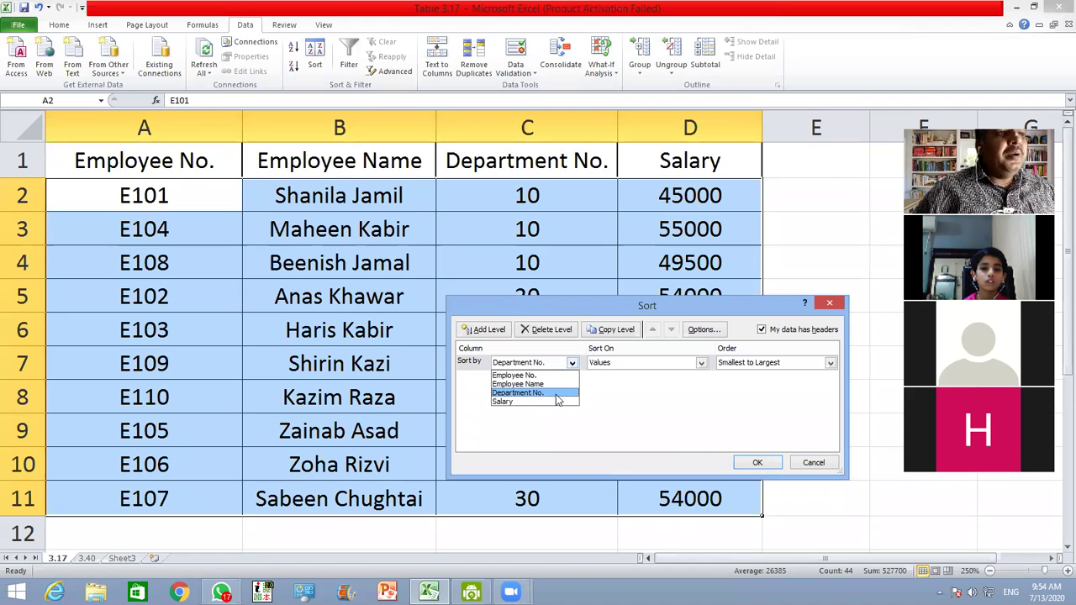
{"action": "left_click", "coordinate": [701, 364]}
{"action": "left_click", "coordinate": [701, 364]}
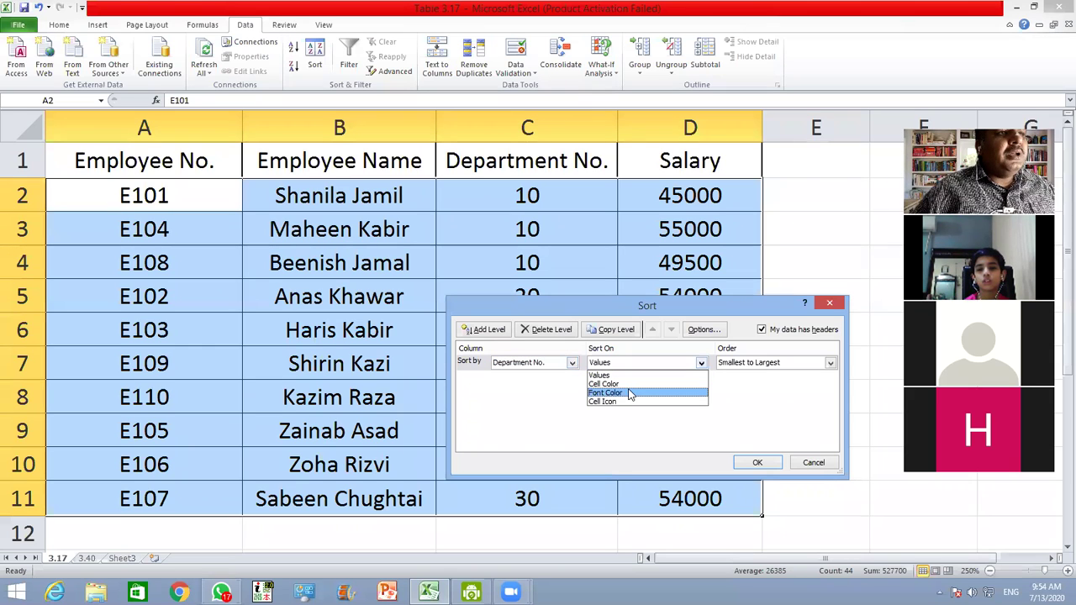
{"action": "left_click", "coordinate": [830, 365]}
{"action": "left_click", "coordinate": [830, 366]}
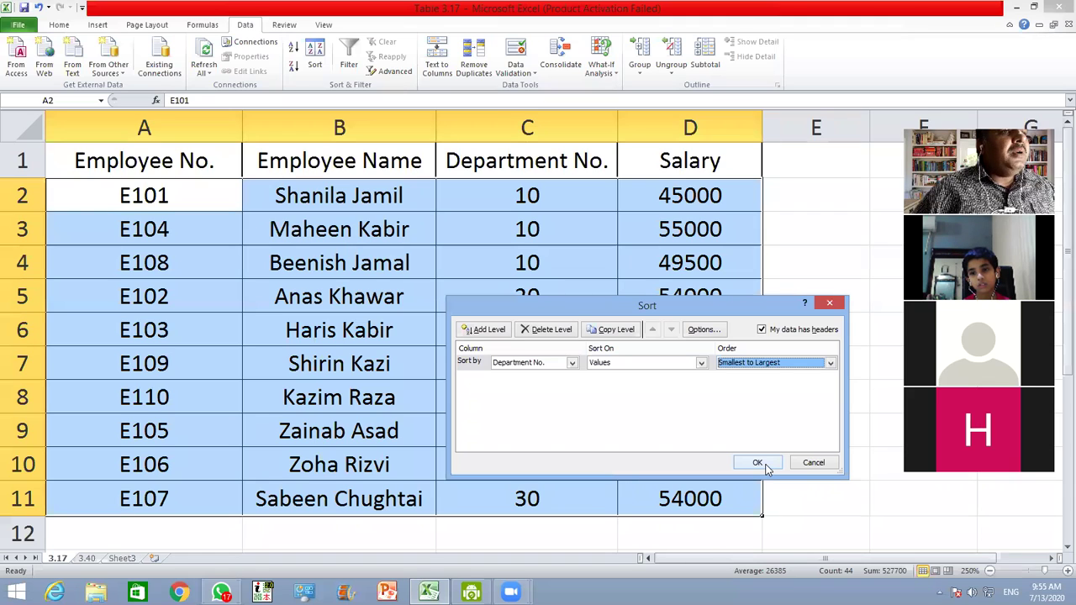
{"action": "left_click", "coordinate": [813, 465]}
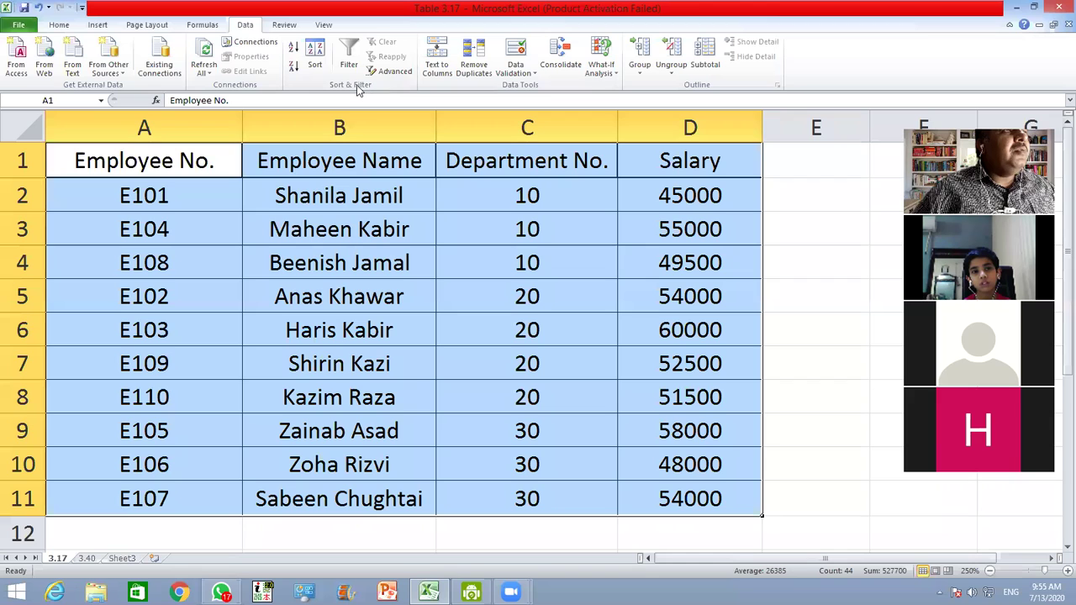
Step: Reapply the sort by Department No., smallest to largest, to the selected employee table
{"action": "left_click", "coordinate": [314, 53]}
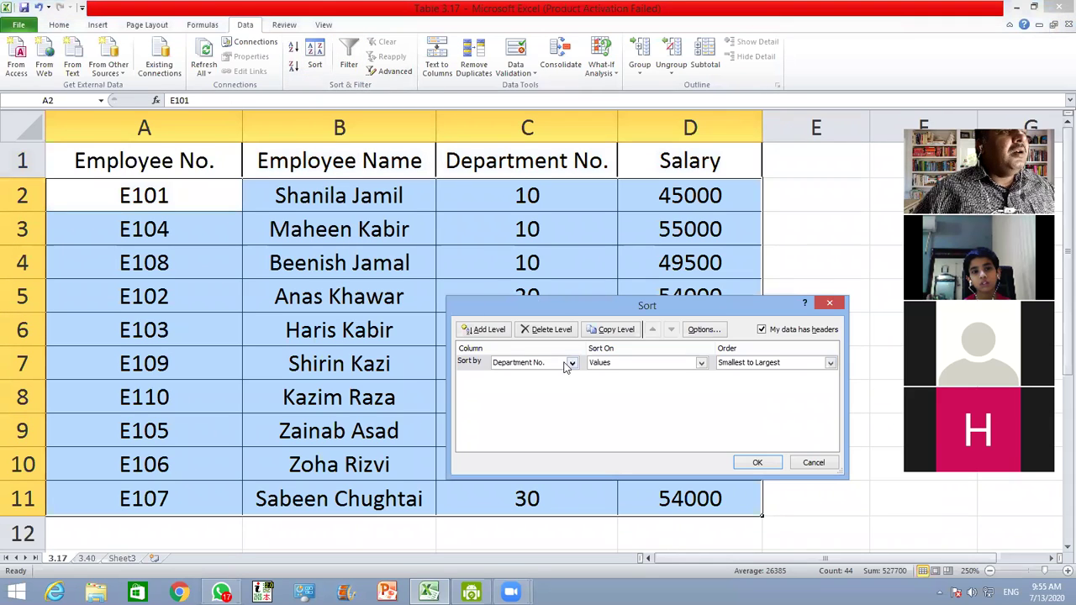
{"action": "left_click", "coordinate": [571, 363]}
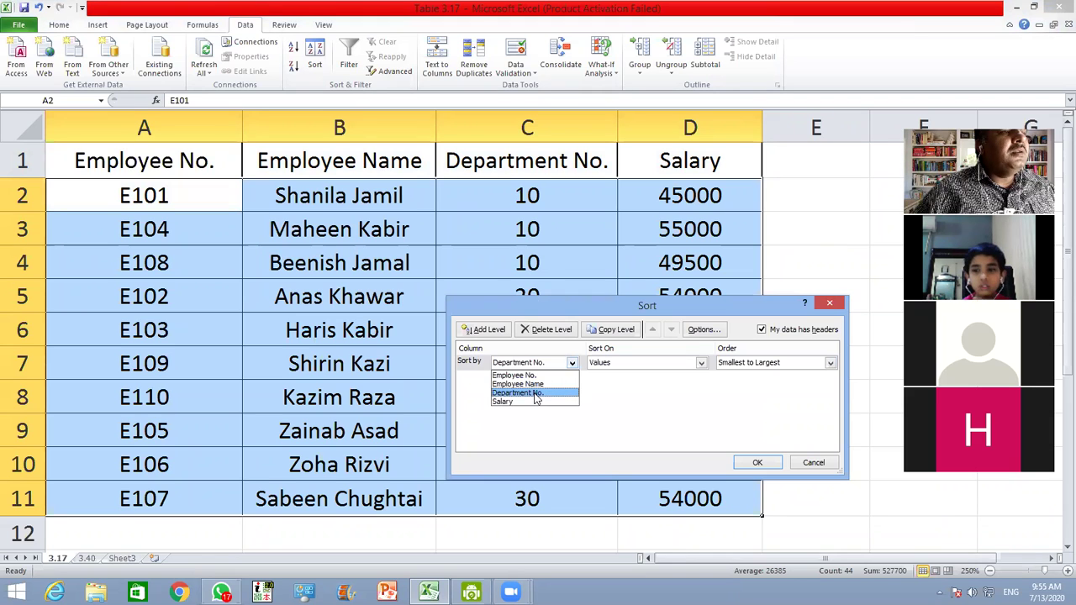
{"action": "left_click", "coordinate": [748, 454]}
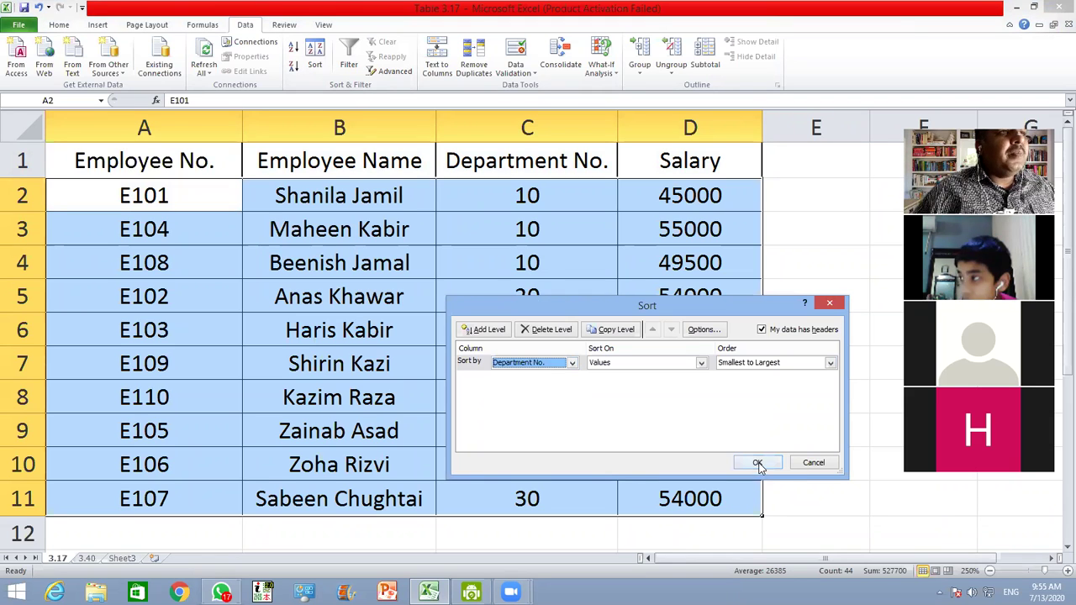
{"action": "left_click", "coordinate": [756, 463]}
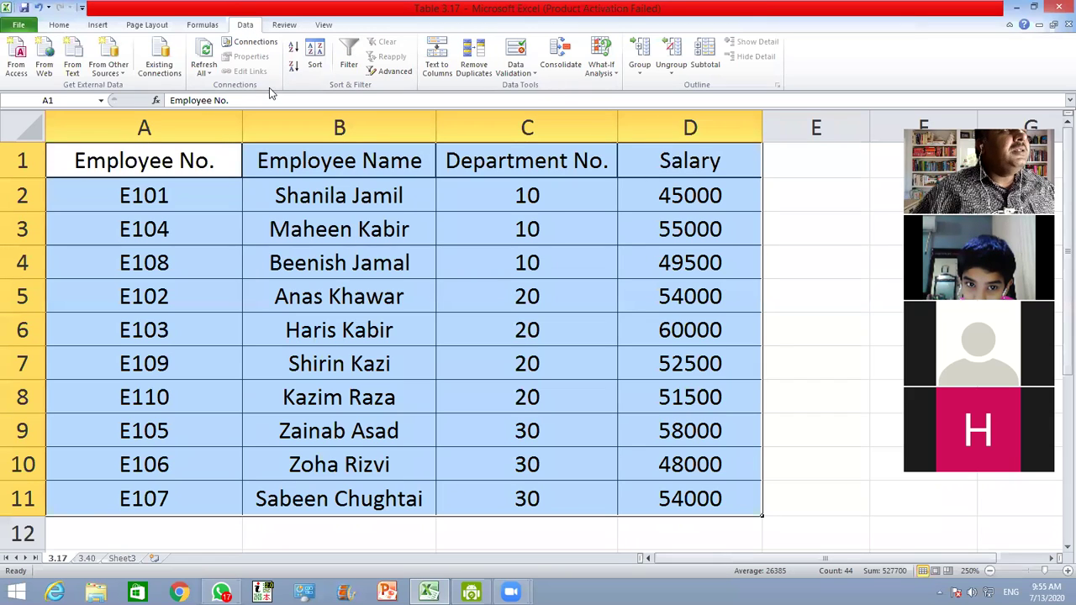
Step: Add Sum subtotals for Salary only at each change in Department No., with the summary below the data
{"action": "left_click", "coordinate": [706, 50]}
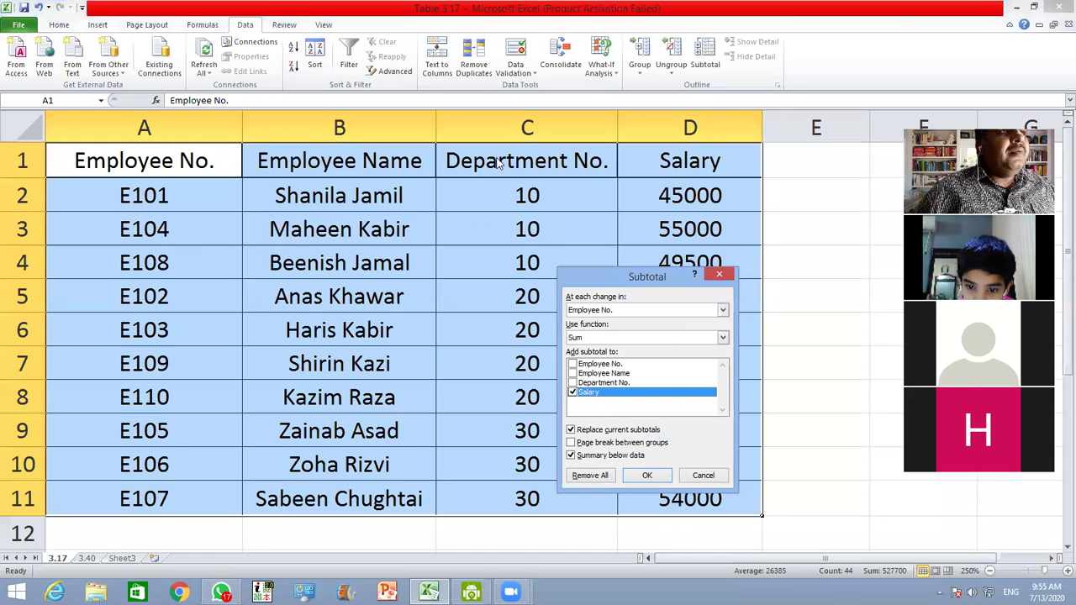
{"action": "left_click", "coordinate": [572, 384]}
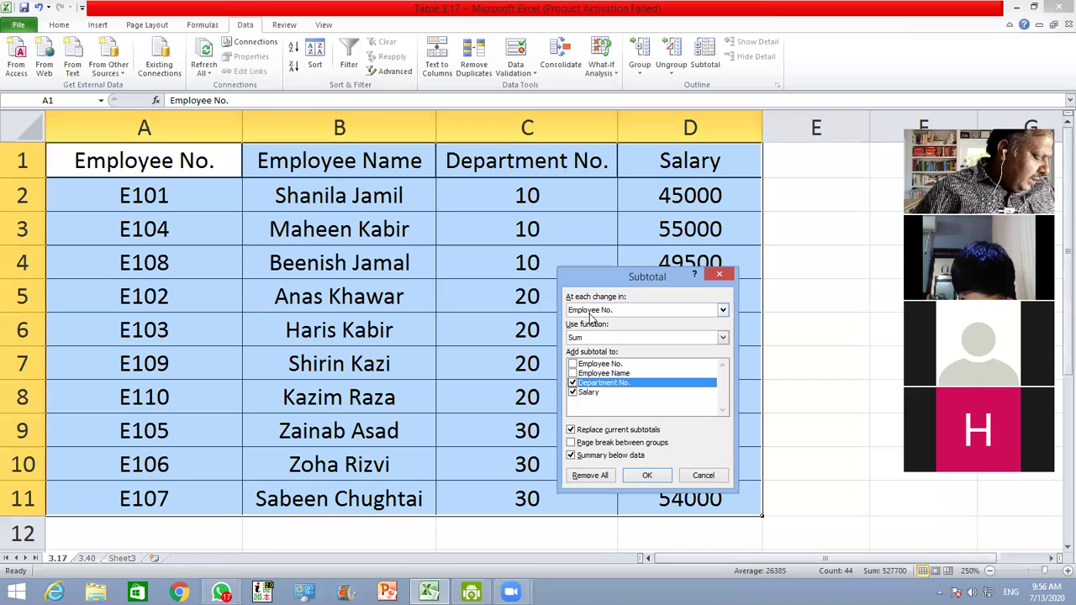
{"action": "left_click", "coordinate": [628, 311]}
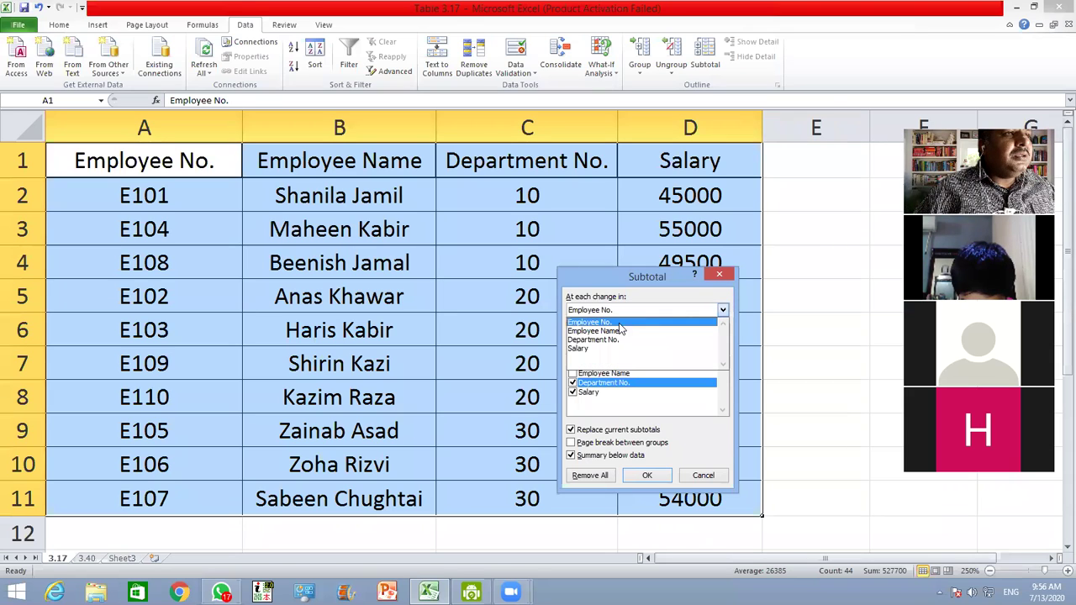
{"action": "left_click", "coordinate": [612, 339]}
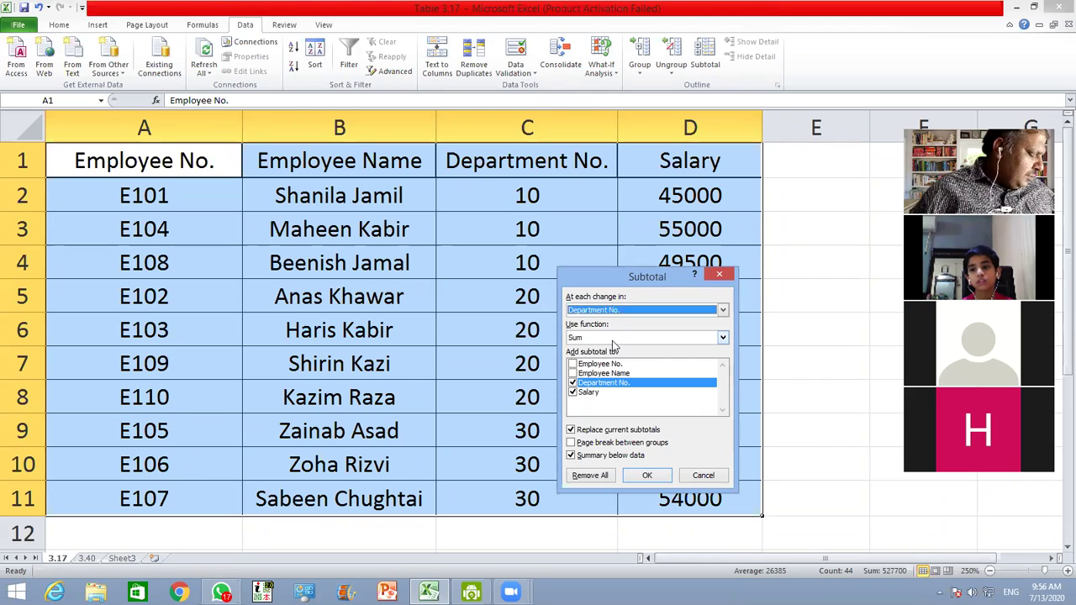
{"action": "left_click", "coordinate": [571, 383]}
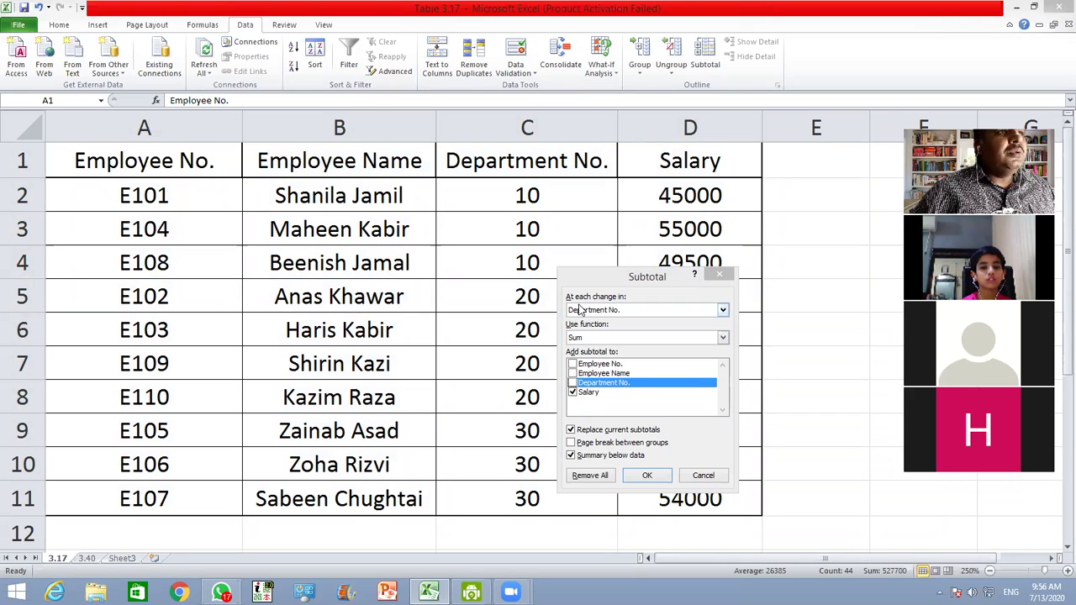
{"action": "left_click", "coordinate": [647, 476]}
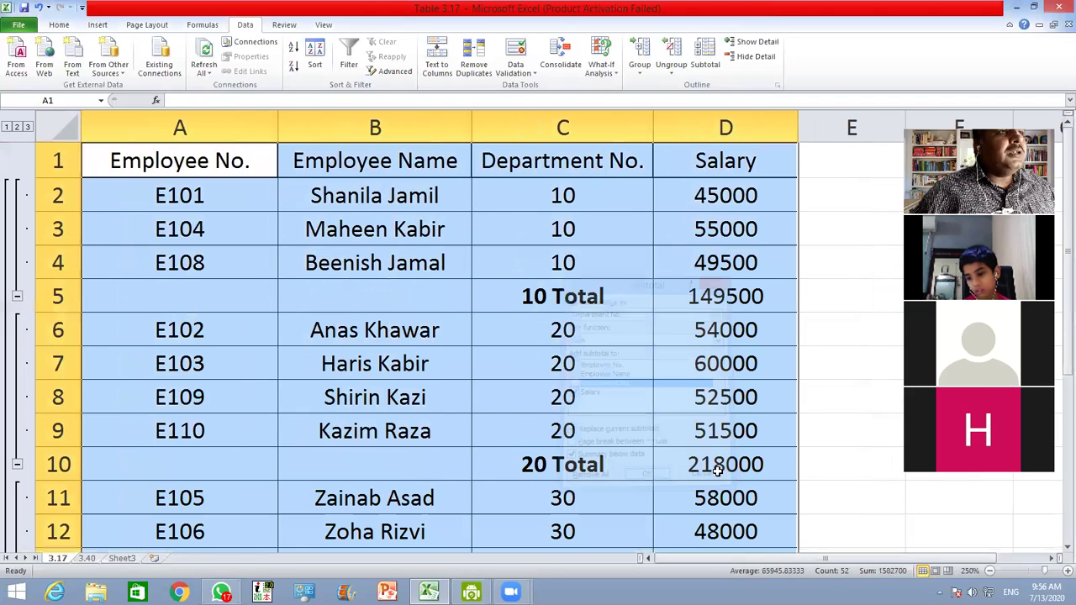
Step: Examine the department totals and grand total, and undo the subtotals in the employee table
{"action": "left_click", "coordinate": [415, 300]}
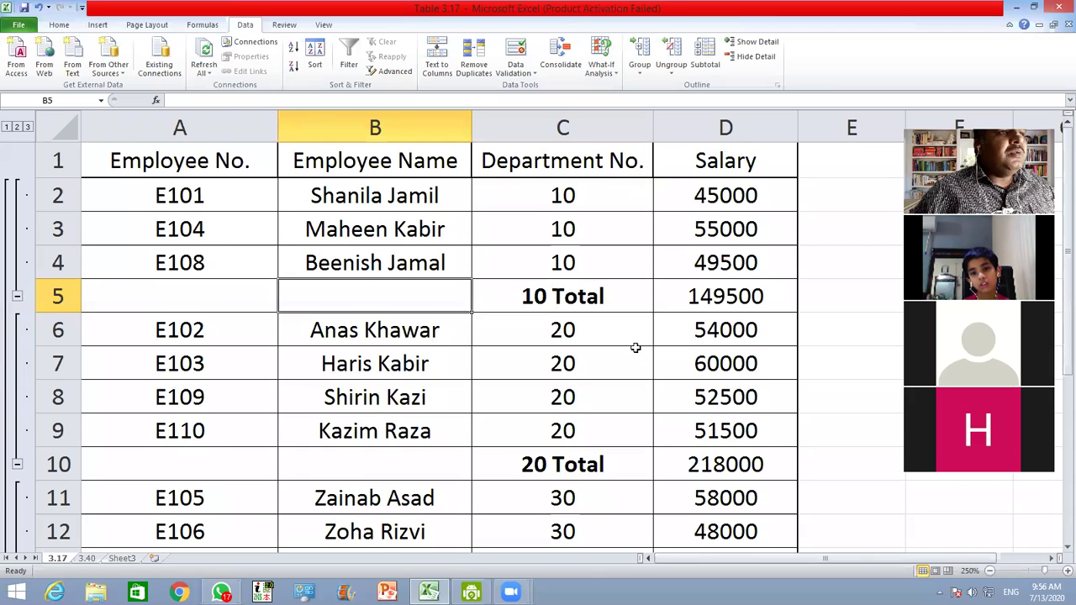
{"action": "scroll", "coordinate": [635, 347], "scroll_direction": "down", "scroll_amount": 1}
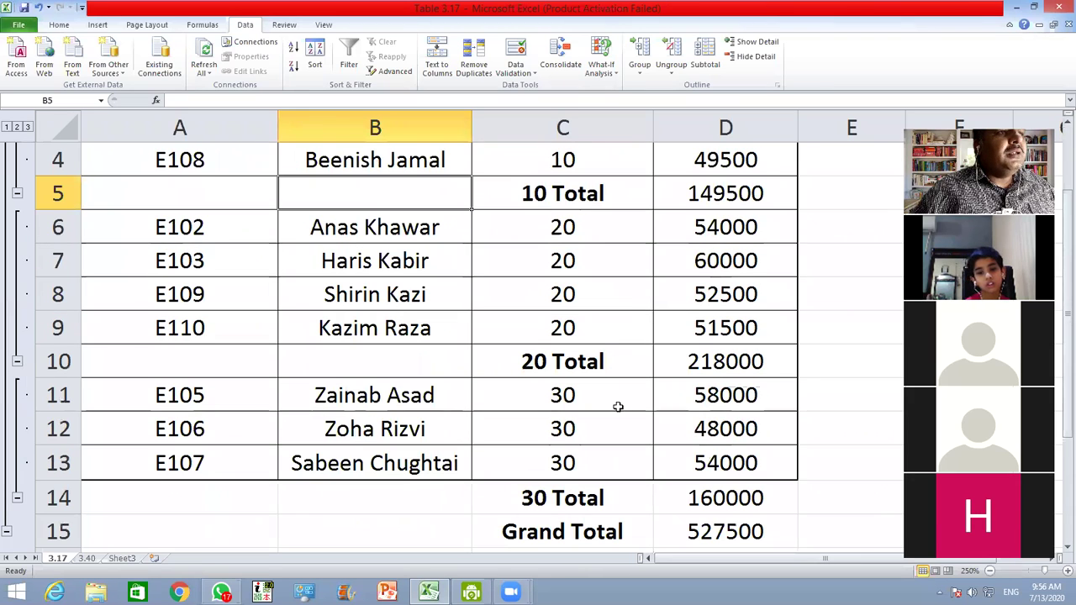
{"action": "scroll", "coordinate": [618, 407], "scroll_direction": "down", "scroll_amount": 1}
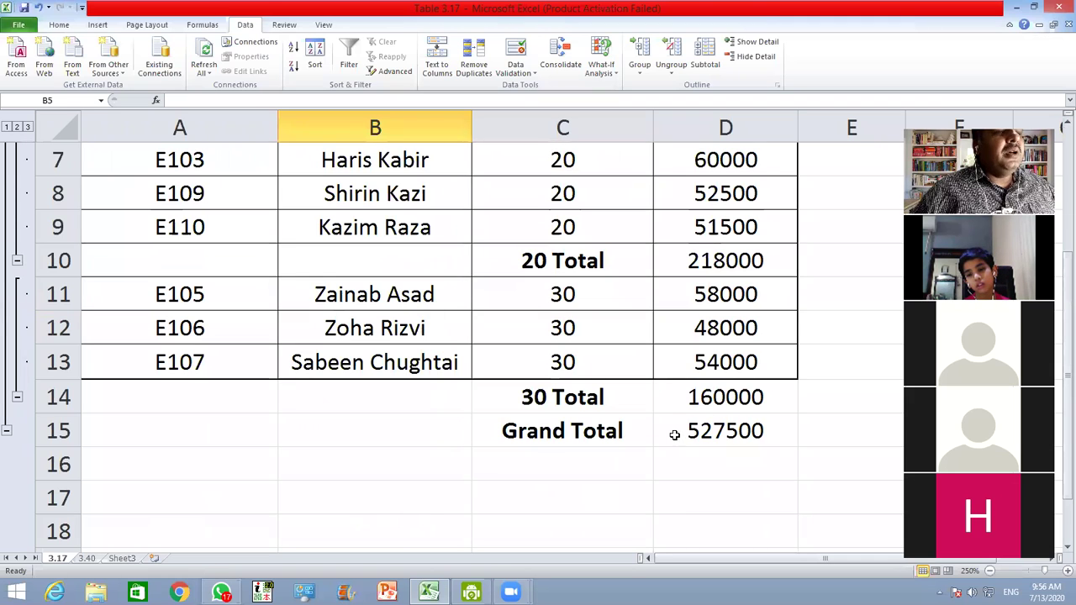
{"action": "scroll", "coordinate": [621, 469], "scroll_direction": "up", "scroll_amount": 2}
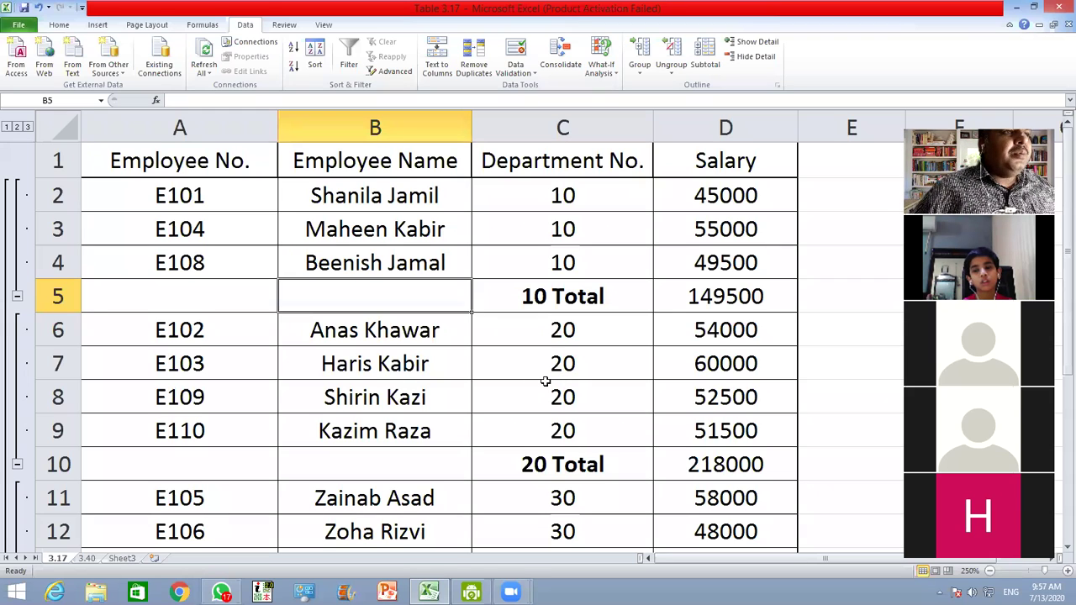
{"action": "left_click", "coordinate": [37, 7]}
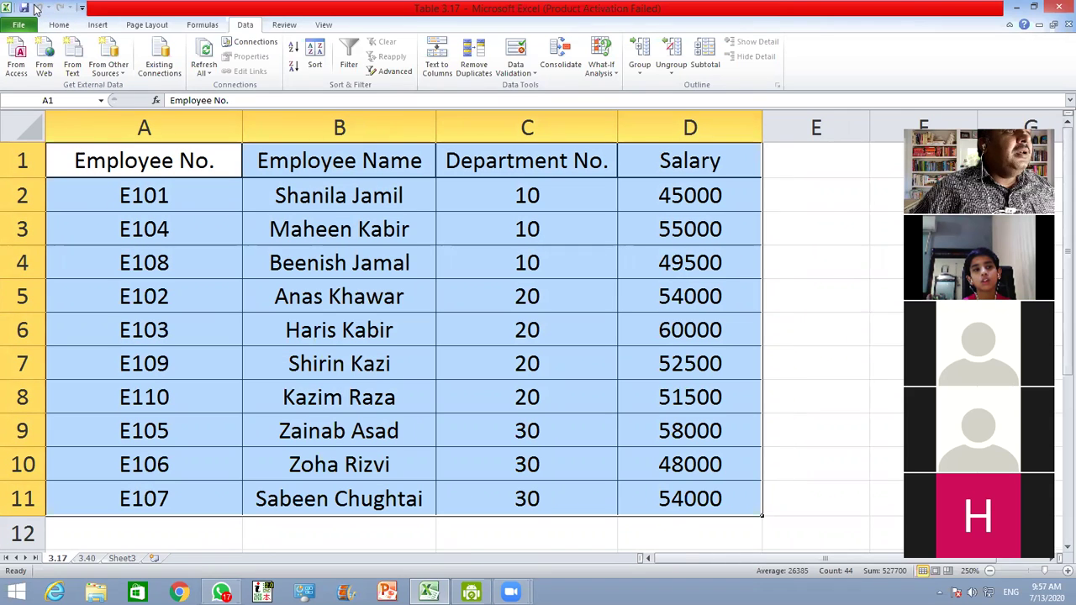
{"action": "left_click", "coordinate": [794, 295]}
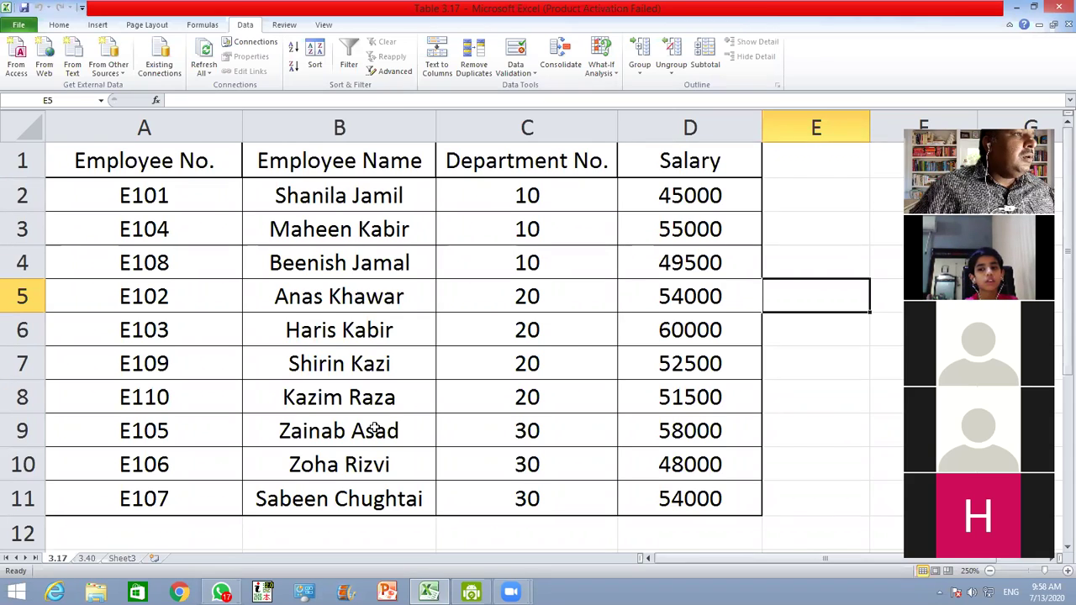
Step: Switch to sheet 3.40 and select the Test I to Test III marks of all students, B2:D8
{"action": "left_click", "coordinate": [86, 562]}
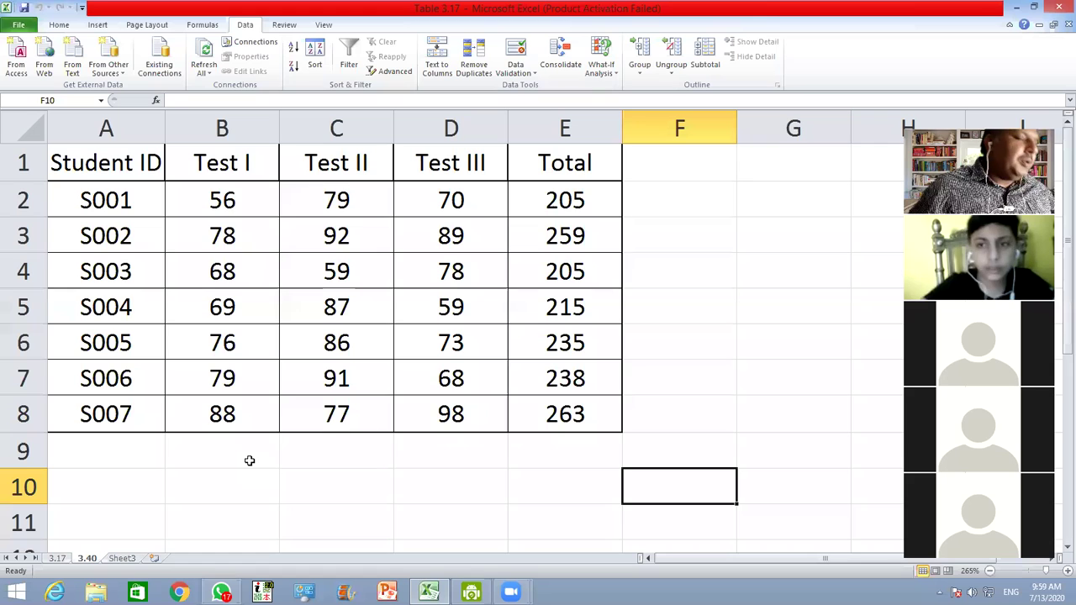
{"action": "left_click", "coordinate": [192, 206]}
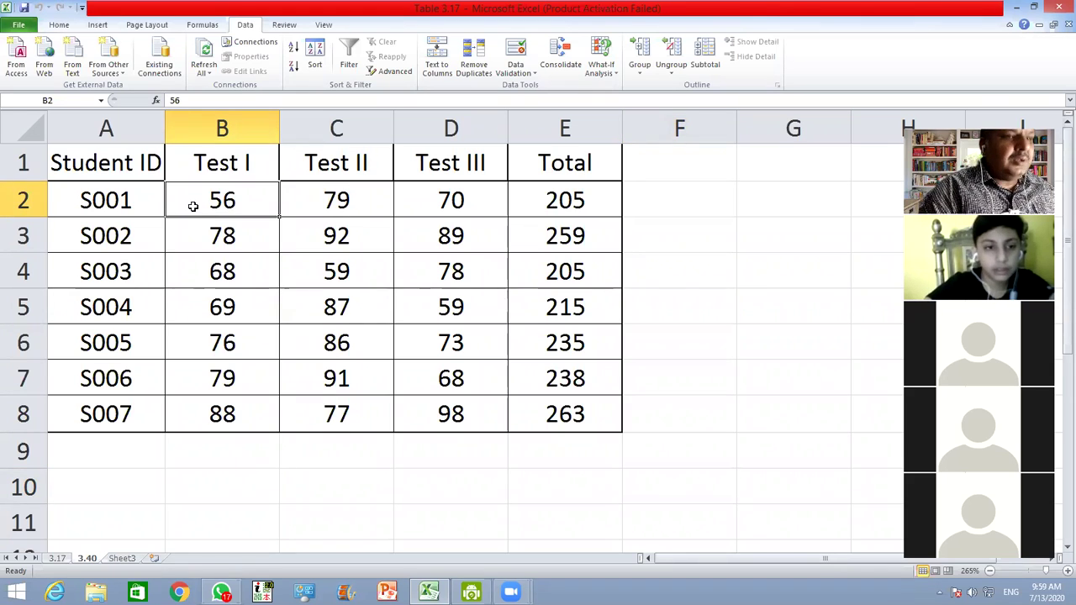
{"action": "key", "text": "shift+Right"}
{"action": "key", "text": "shift+Right"}
{"action": "key", "text": "shift+Down"}
{"action": "key", "text": "shift+Down"}
{"action": "key", "text": "shift+Down"}
{"action": "key", "text": "shift+Down"}
{"action": "key", "text": "shift+Down"}
{"action": "key", "text": "shift+Down"}
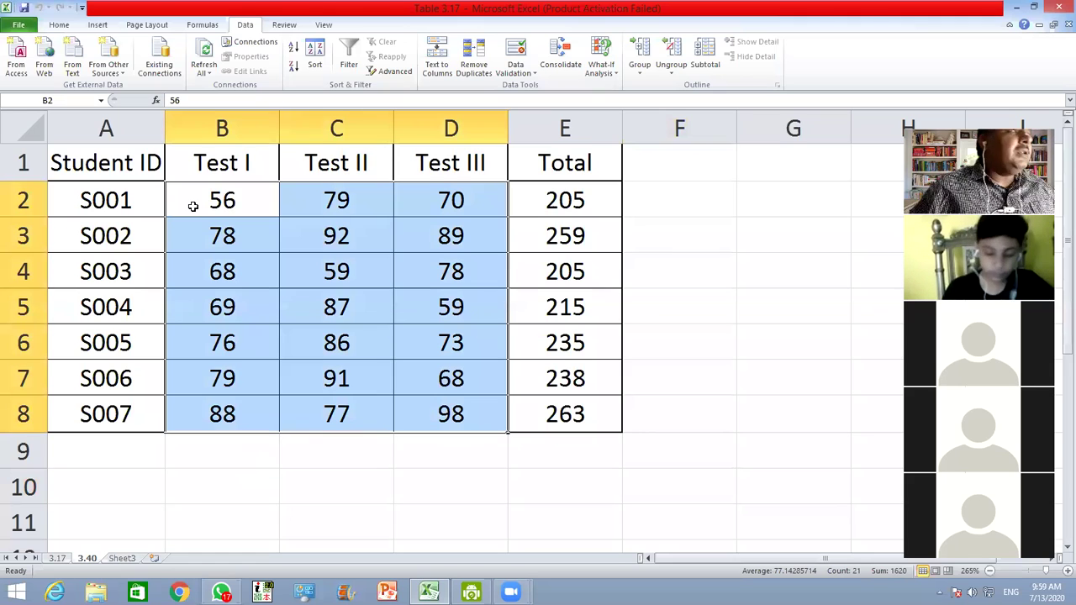
Step: Highlight the selected test marks greater than 77 with Light Red Fill with Dark Red Text using conditional formatting
{"action": "left_click", "coordinate": [59, 26]}
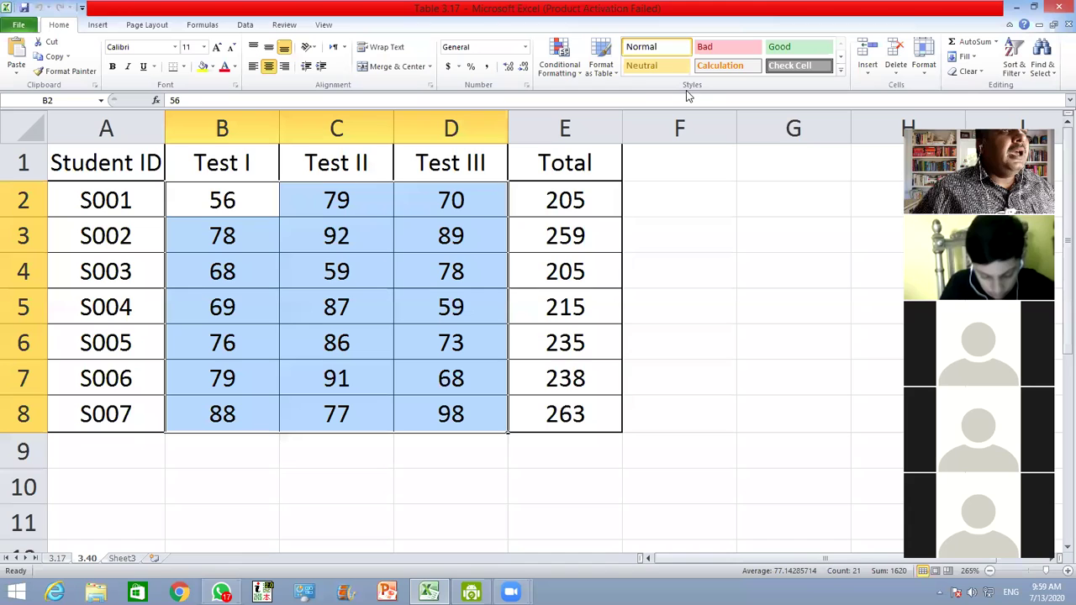
{"action": "left_click", "coordinate": [568, 53]}
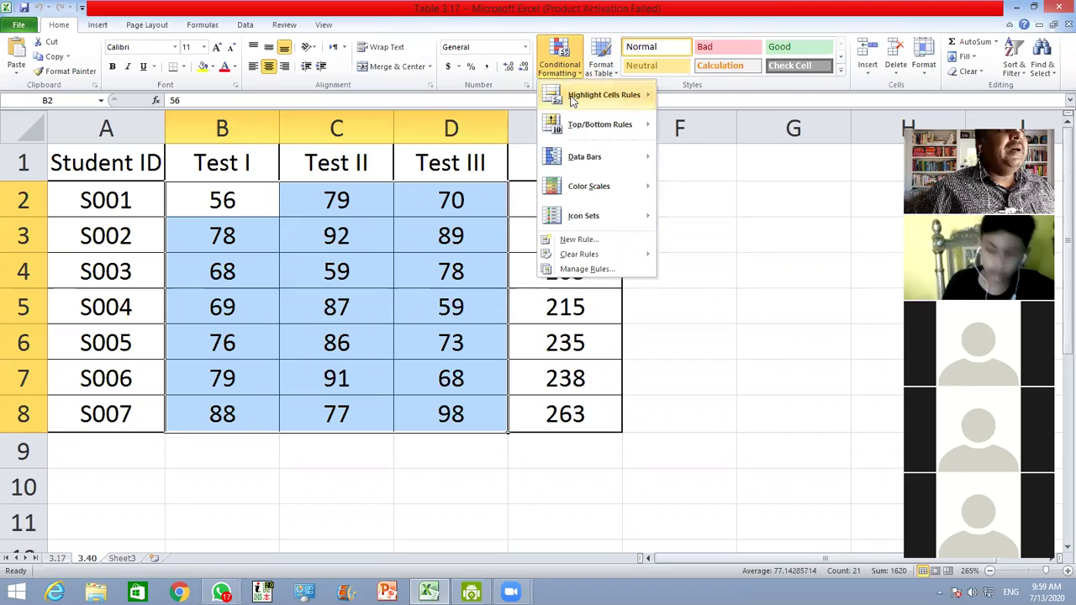
{"action": "mouse_move", "coordinate": [572, 105]}
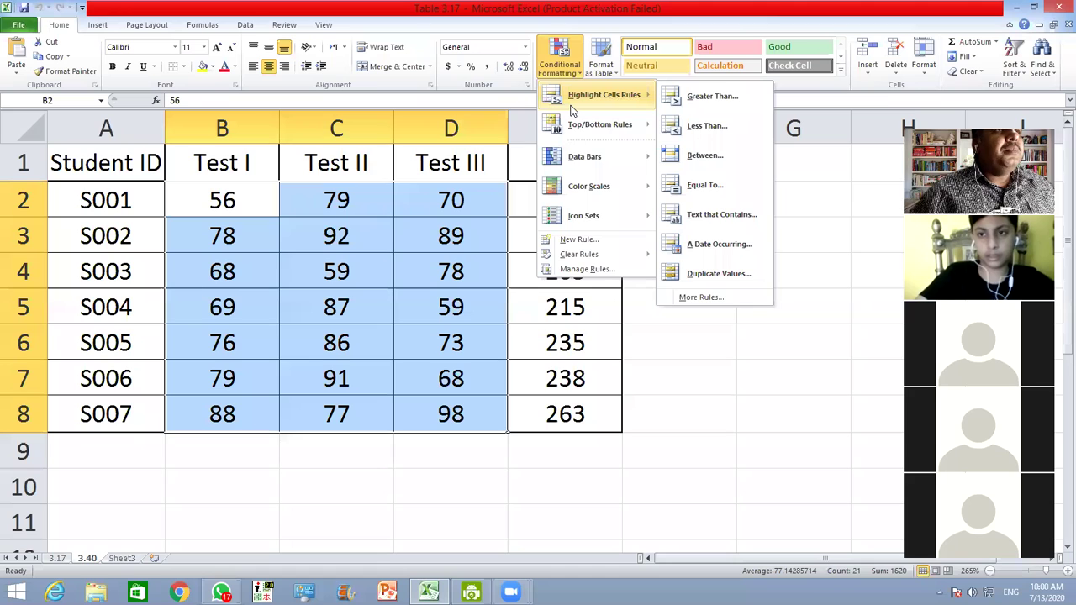
{"action": "left_click", "coordinate": [713, 97]}
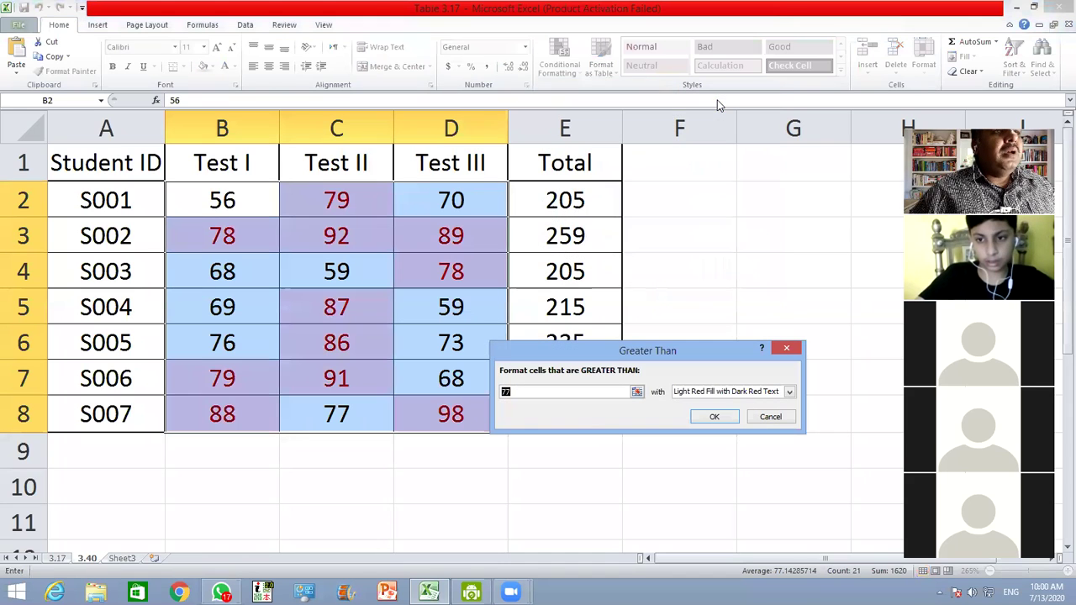
{"action": "left_click", "coordinate": [523, 391]}
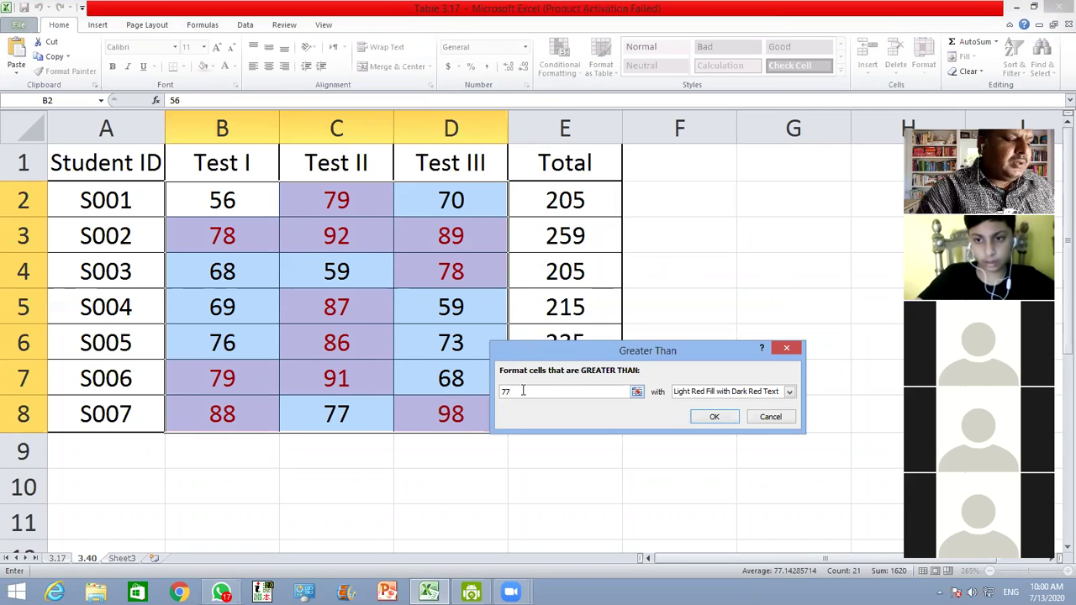
{"action": "key", "text": "BackSpace"}
{"action": "key", "text": "BackSpace"}
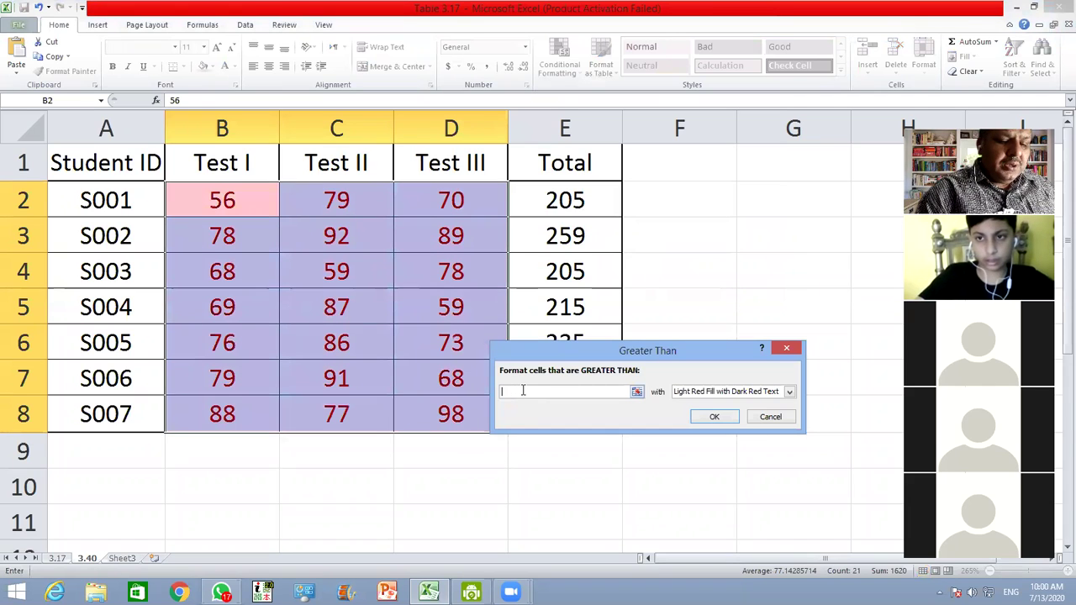
{"action": "type", "text": "8"}
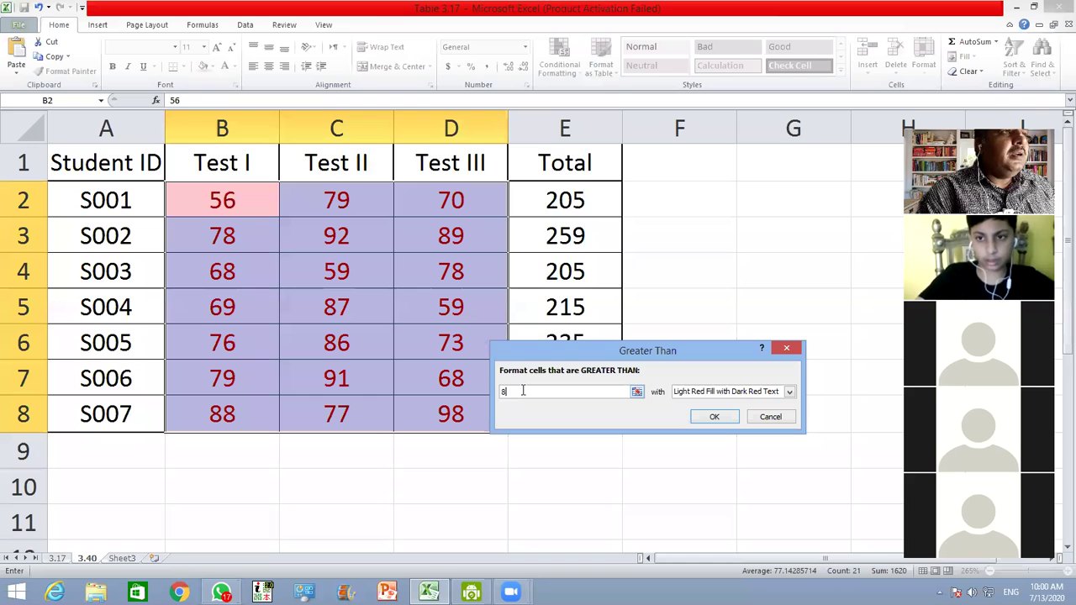
{"action": "key", "text": "BackSpace"}
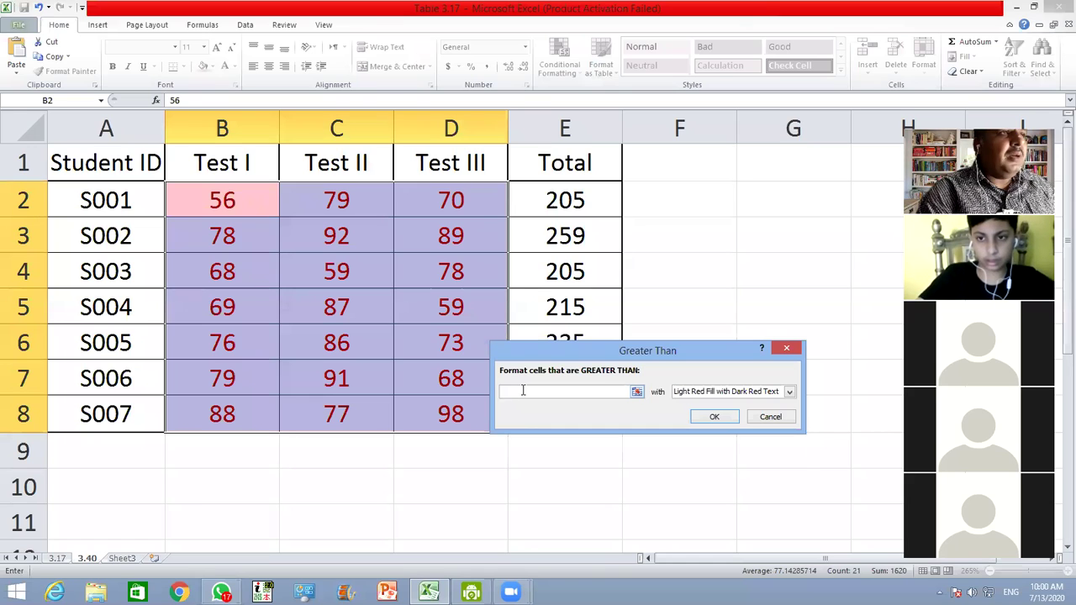
{"action": "type", "text": "77"}
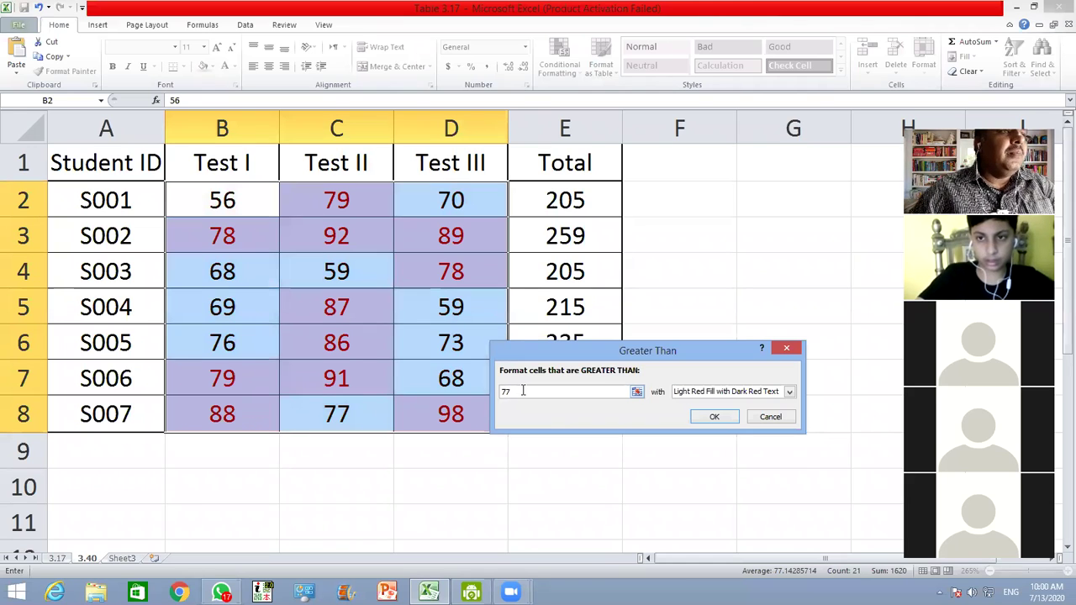
{"action": "left_click", "coordinate": [790, 393]}
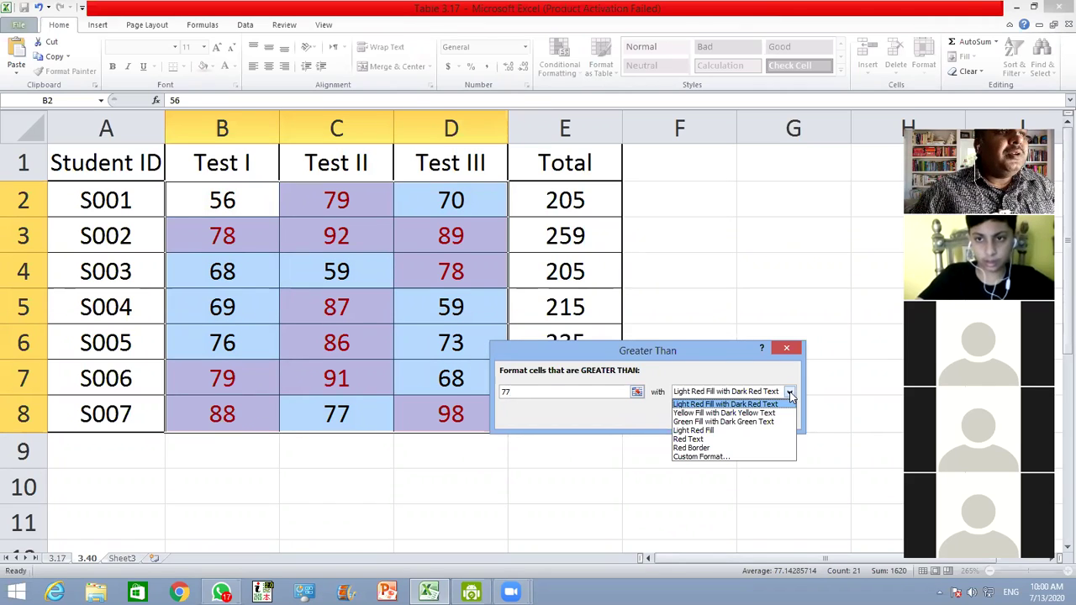
{"action": "left_click", "coordinate": [696, 404]}
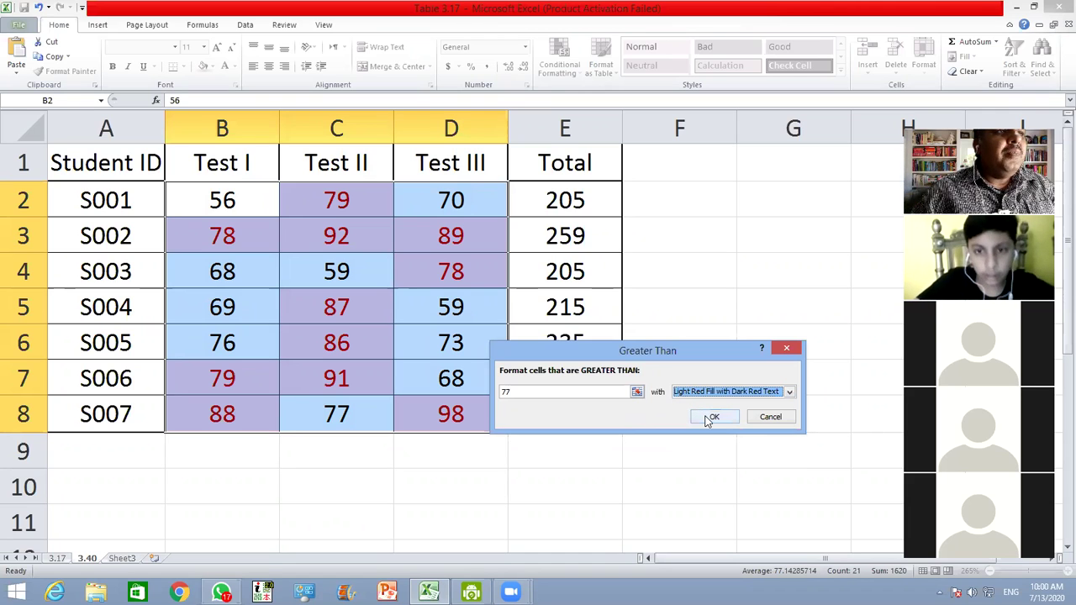
{"action": "left_click", "coordinate": [707, 418]}
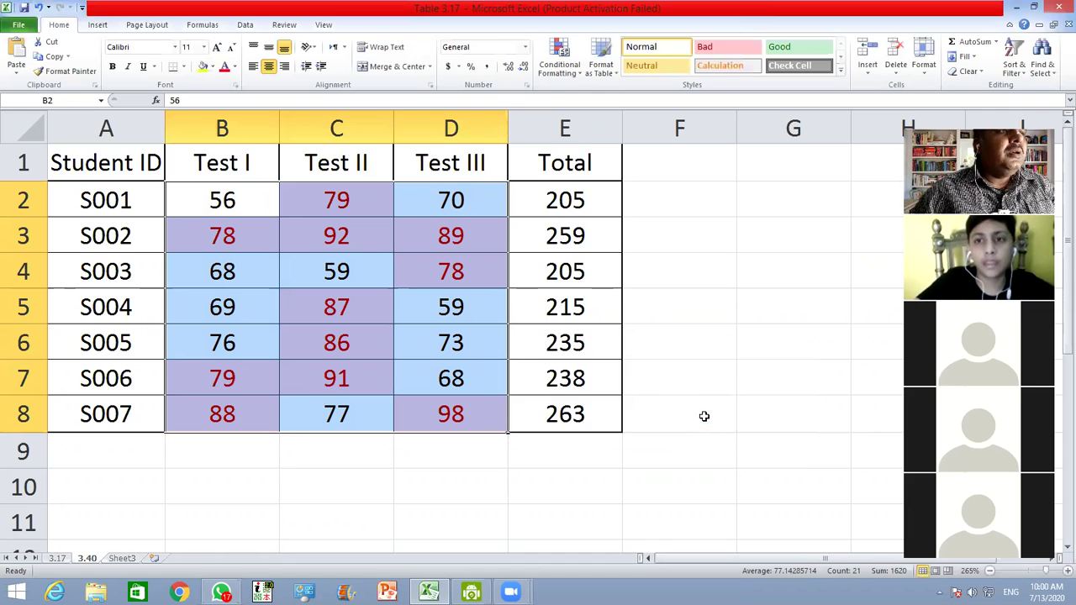
{"action": "left_click", "coordinate": [705, 416]}
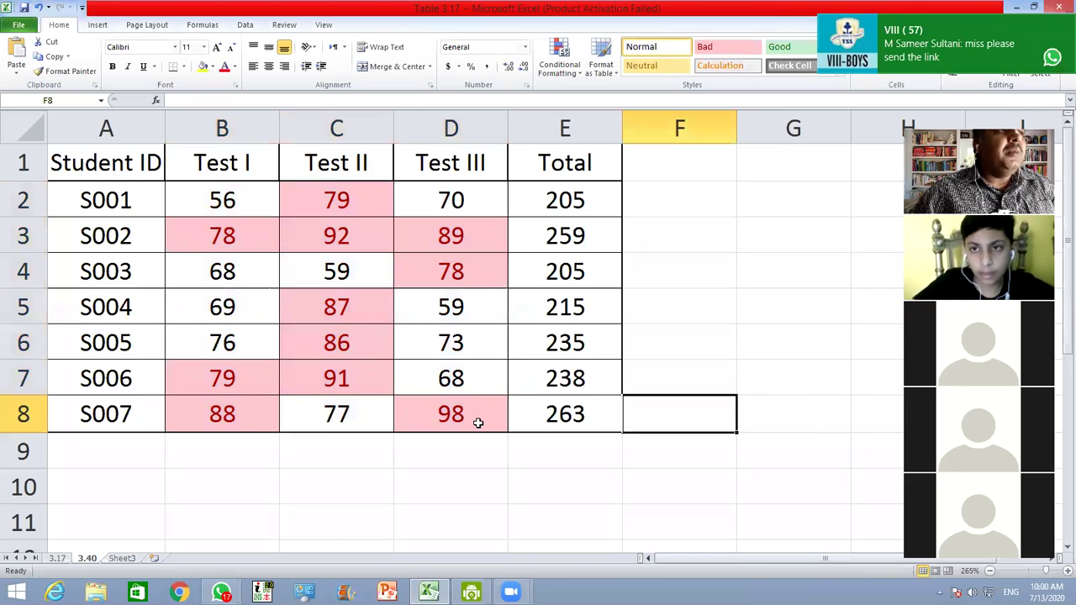
Step: Select the Test I to Test III marks of all students again, B2:D8
{"action": "left_click", "coordinate": [194, 202]}
{"action": "key", "text": "shift+Right"}
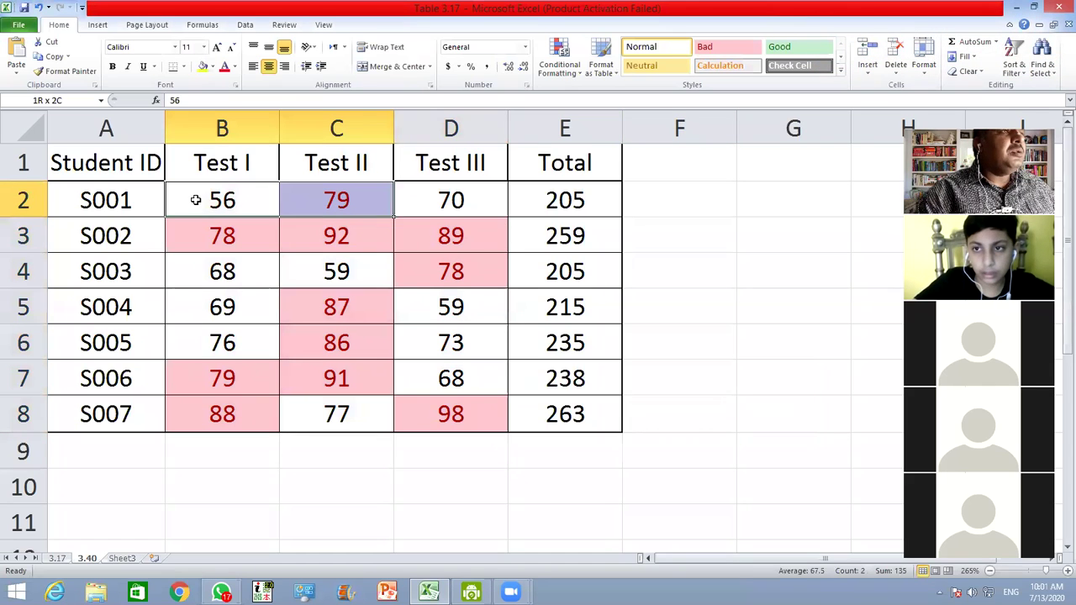
{"action": "key", "text": "shift+Right"}
{"action": "key", "text": "shift+Down"}
{"action": "key", "text": "shift+Down"}
{"action": "key", "text": "shift+Down"}
{"action": "key", "text": "shift+Down"}
{"action": "key", "text": "shift+Down"}
{"action": "key", "text": "shift+Down"}
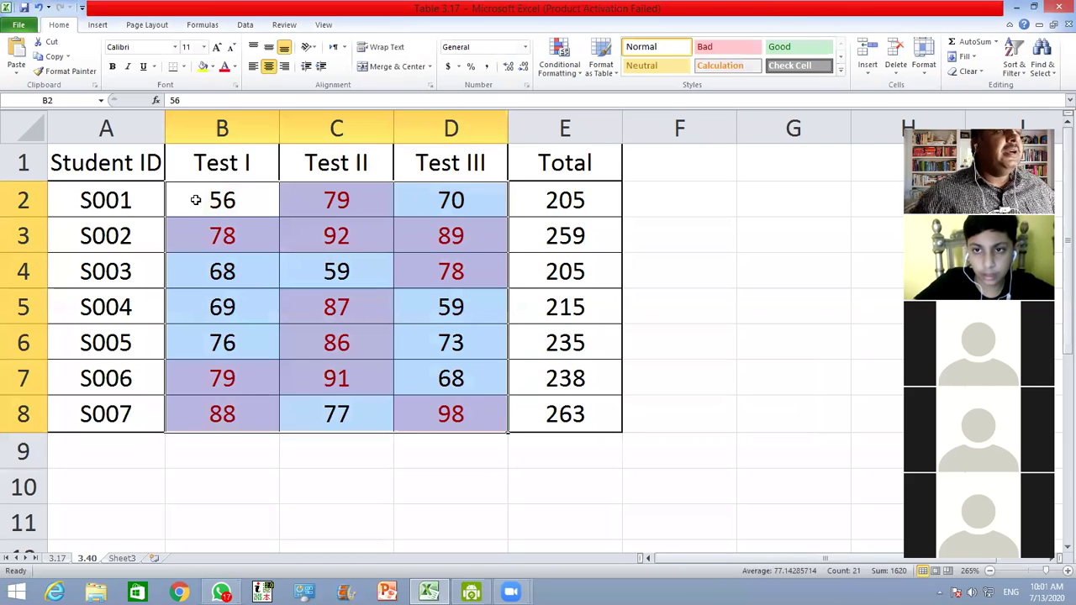
Step: Add a Greater Than highlight rule to the selected marks for values above 85, with Green Fill with Dark Green Text
{"action": "left_click", "coordinate": [560, 56]}
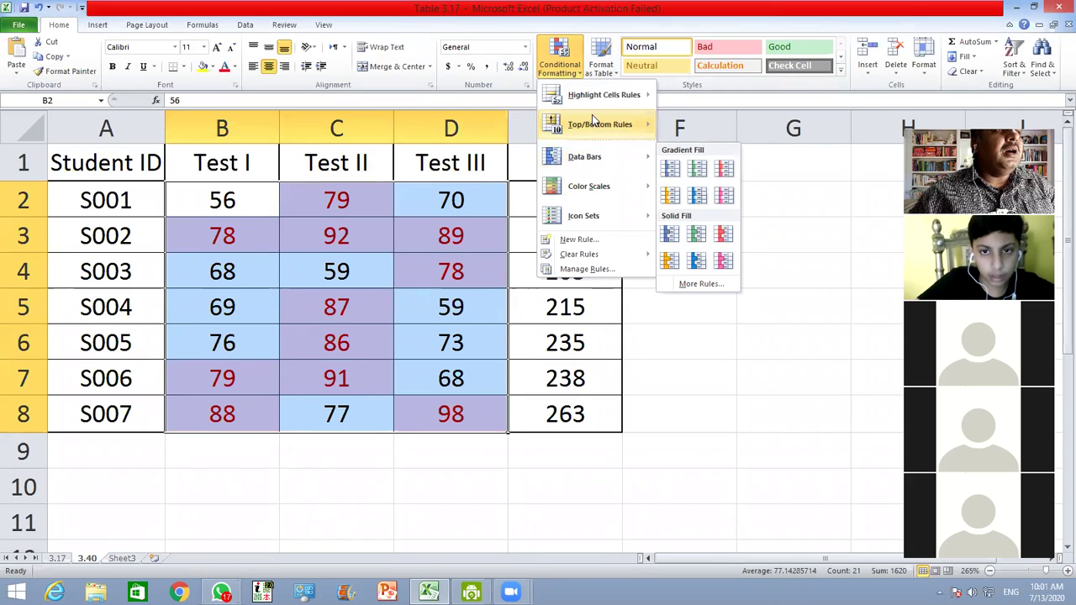
{"action": "mouse_move", "coordinate": [596, 96]}
{"action": "left_click", "coordinate": [698, 96]}
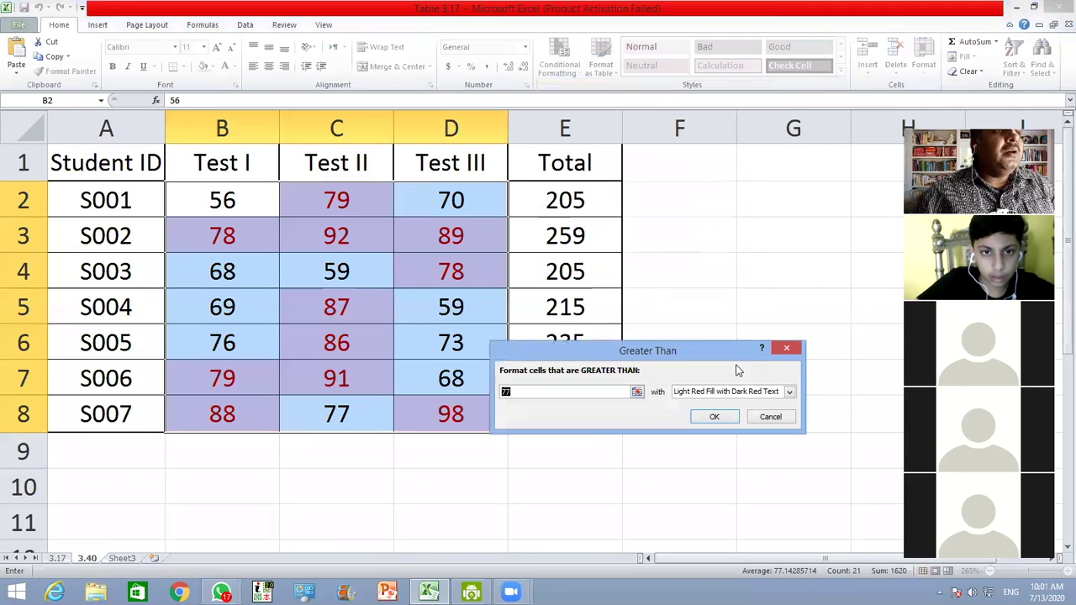
{"action": "left_click", "coordinate": [561, 392]}
{"action": "key", "text": "BackSpace"}
{"action": "key", "text": "BackSpace"}
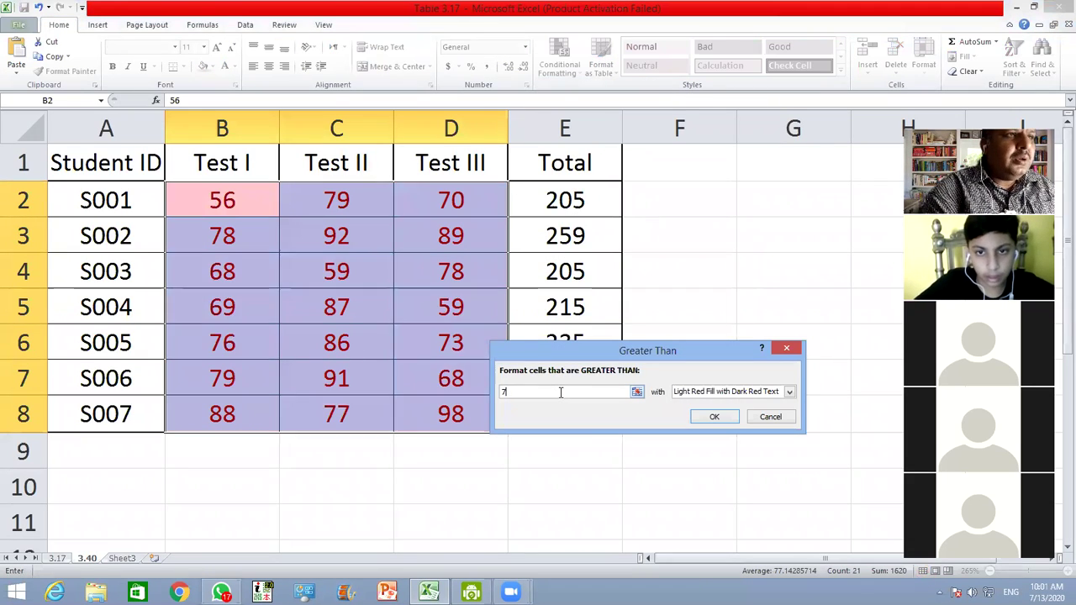
{"action": "type", "text": "80"}
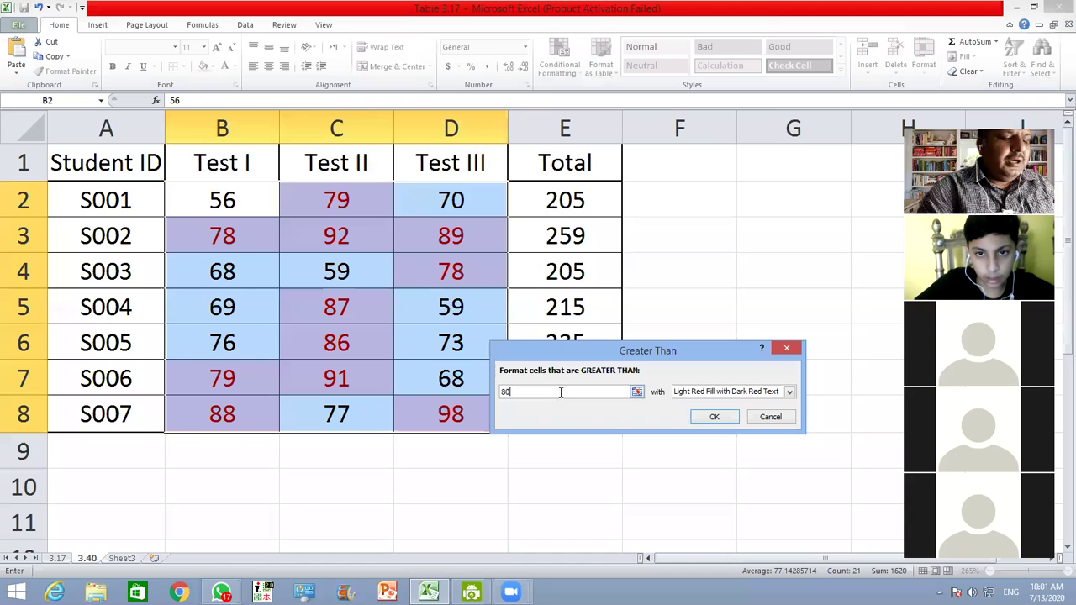
{"action": "key", "text": "BackSpace"}
{"action": "type", "text": "5"}
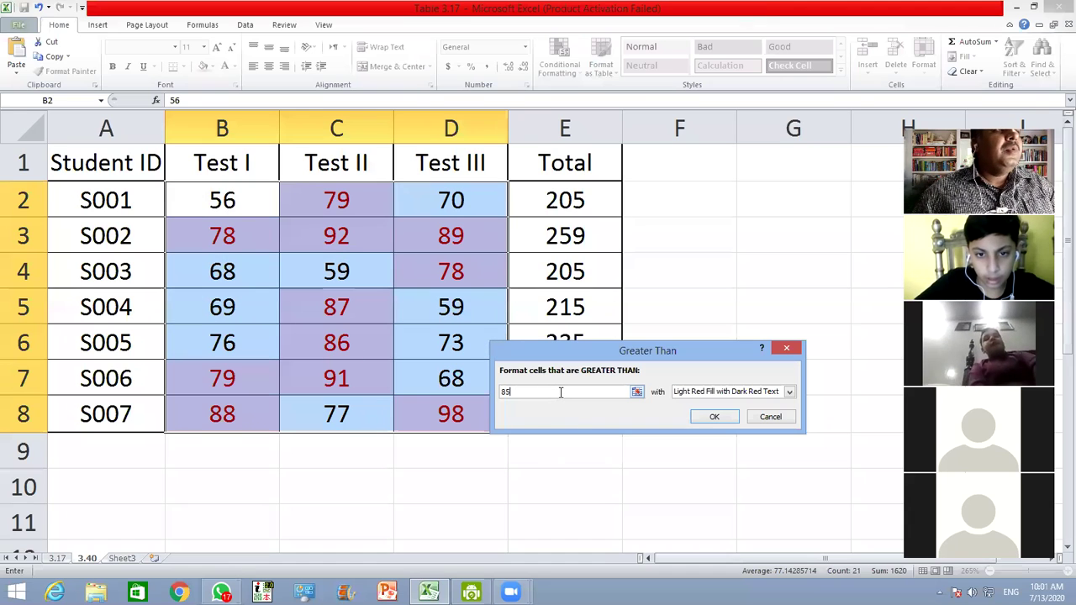
{"action": "left_click", "coordinate": [789, 391]}
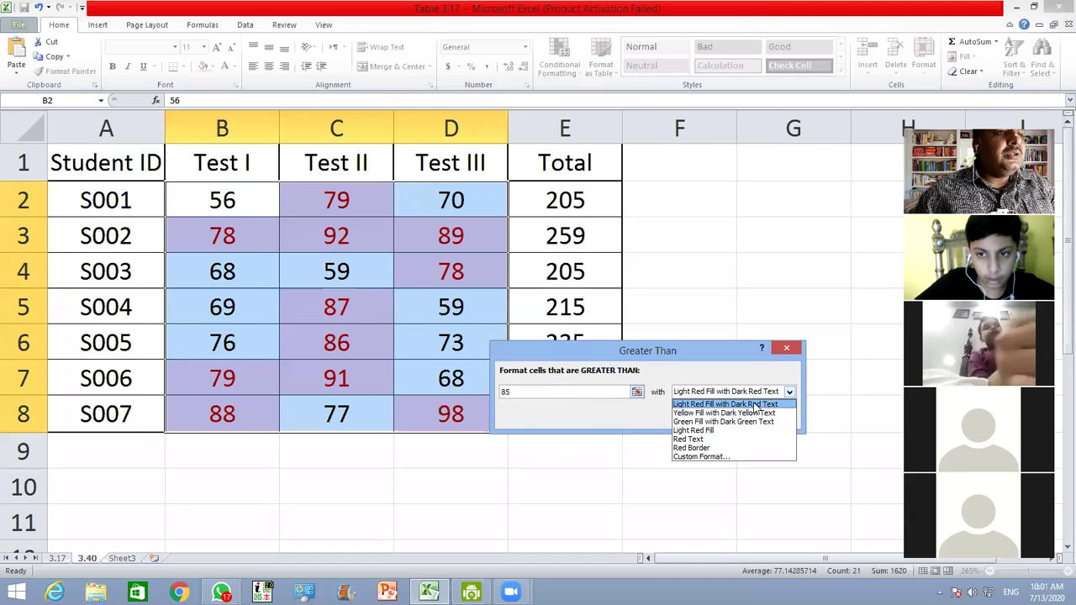
{"action": "left_click", "coordinate": [732, 422]}
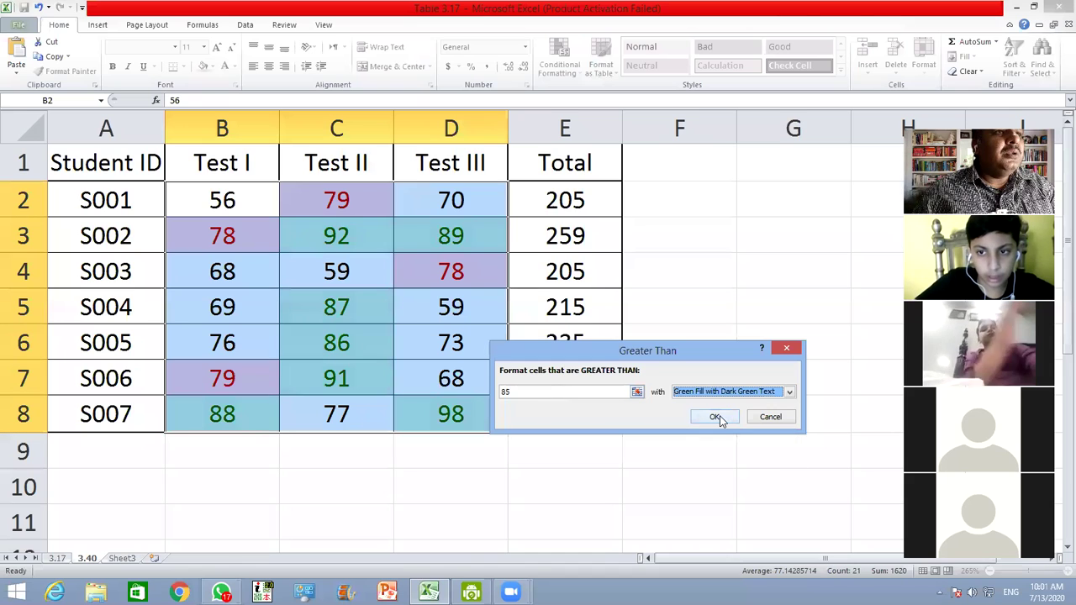
{"action": "left_click", "coordinate": [717, 418]}
{"action": "left_click", "coordinate": [701, 447]}
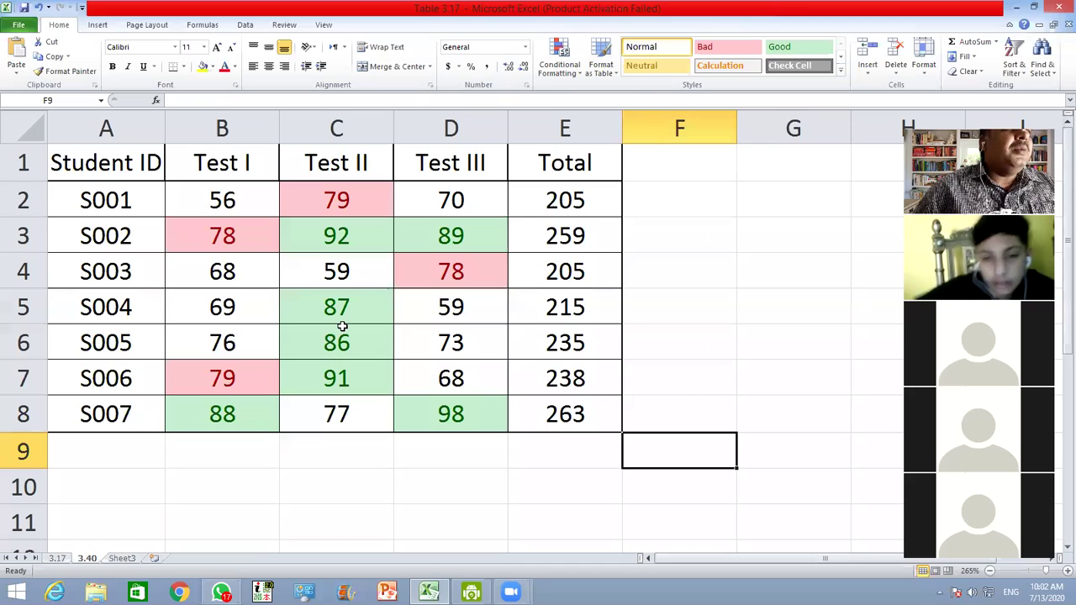
Step: Switch to File Explorer and open the PowerPoint file 6 Computer Zoom W4 from Week4 presentations, Class VI, on Removable Disk (F:)
{"action": "left_click", "coordinate": [1020, 8]}
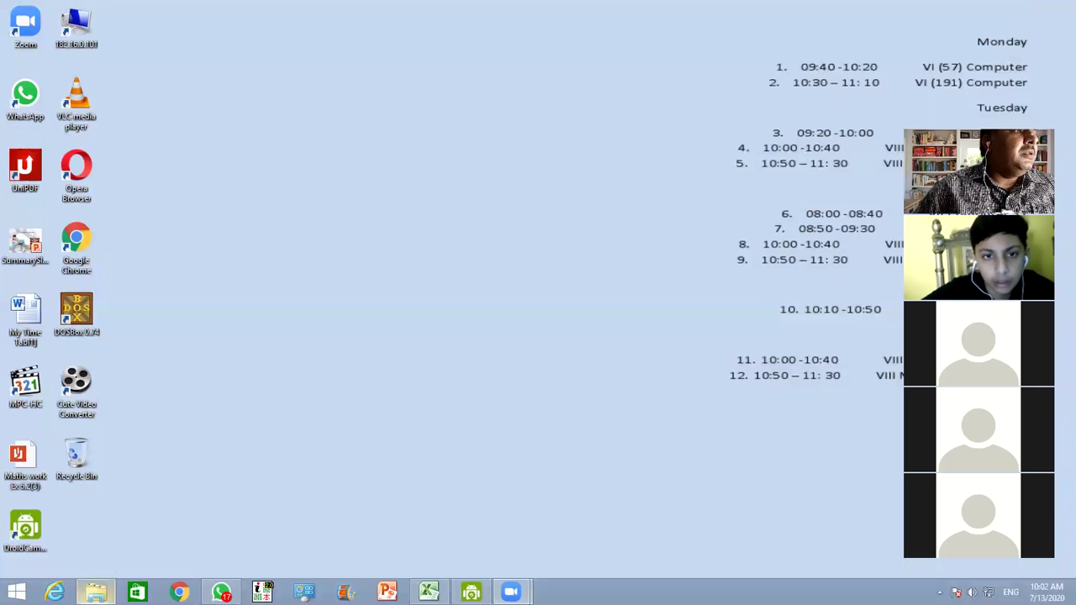
{"action": "left_click", "coordinate": [95, 593]}
{"action": "left_click", "coordinate": [741, 200]}
{"action": "key", "text": "Return"}
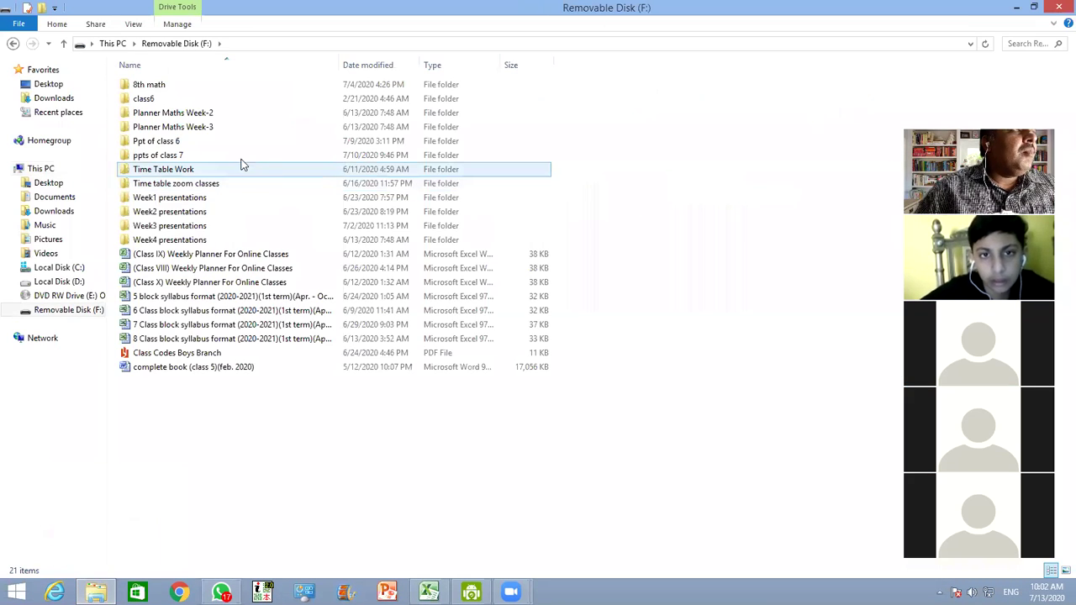
{"action": "double_click", "coordinate": [193, 238]}
{"action": "double_click", "coordinate": [150, 99]}
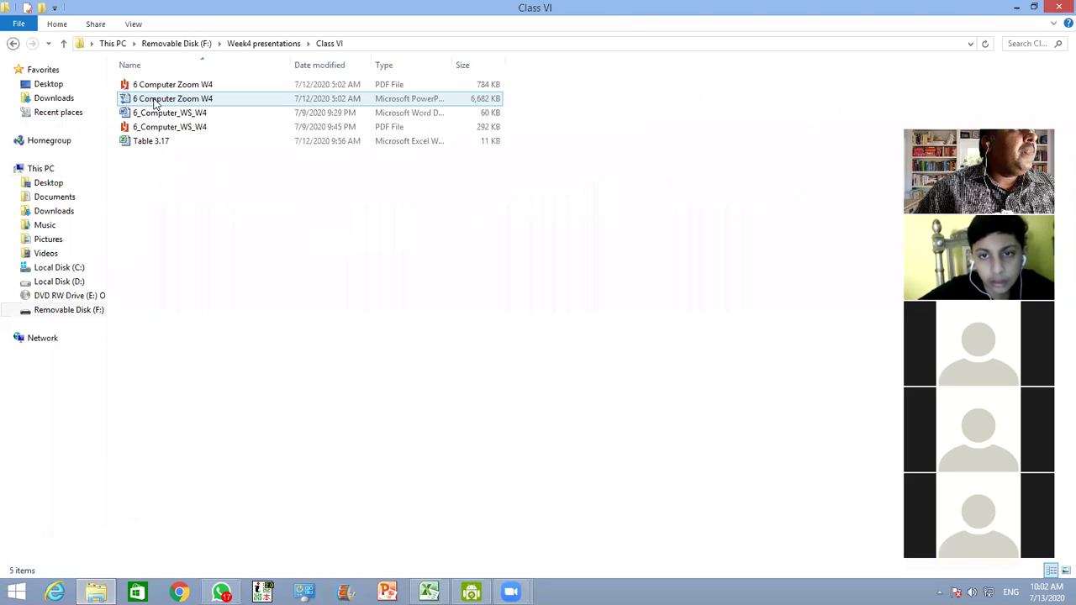
{"action": "double_click", "coordinate": [153, 99]}
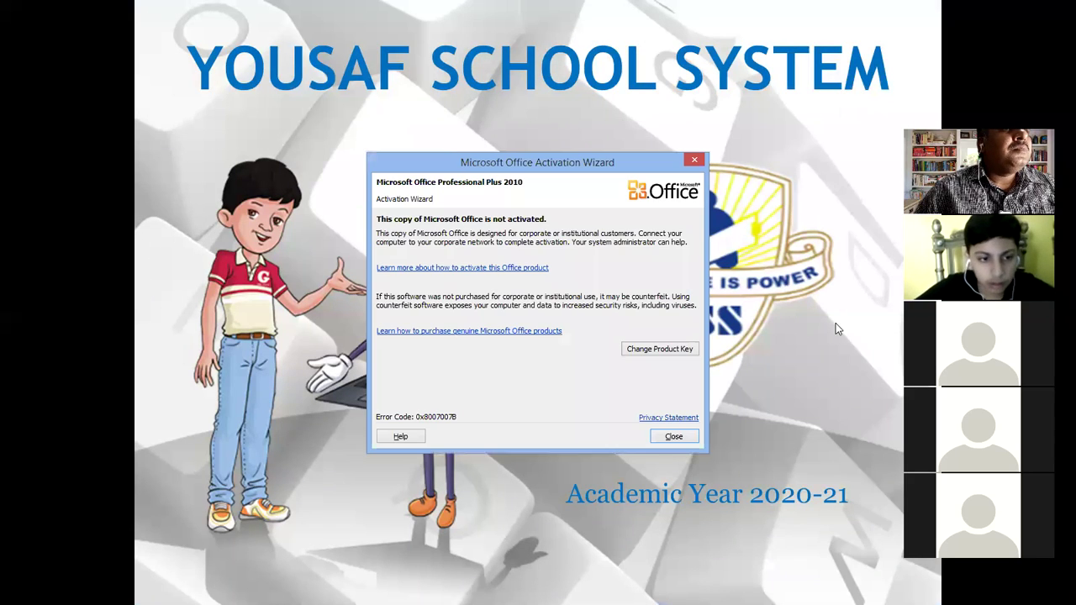
Step: Dismiss the Office activation wizard and advance the slide show past the title and topic slides to the Warm Up slide
{"action": "left_click", "coordinate": [674, 436]}
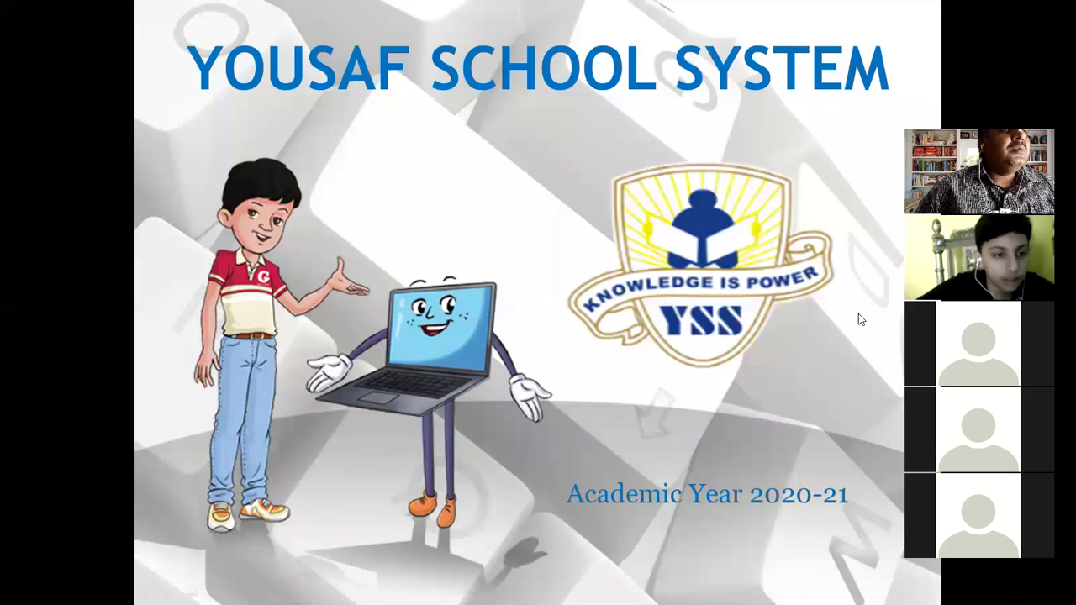
{"action": "left_click", "coordinate": [831, 311]}
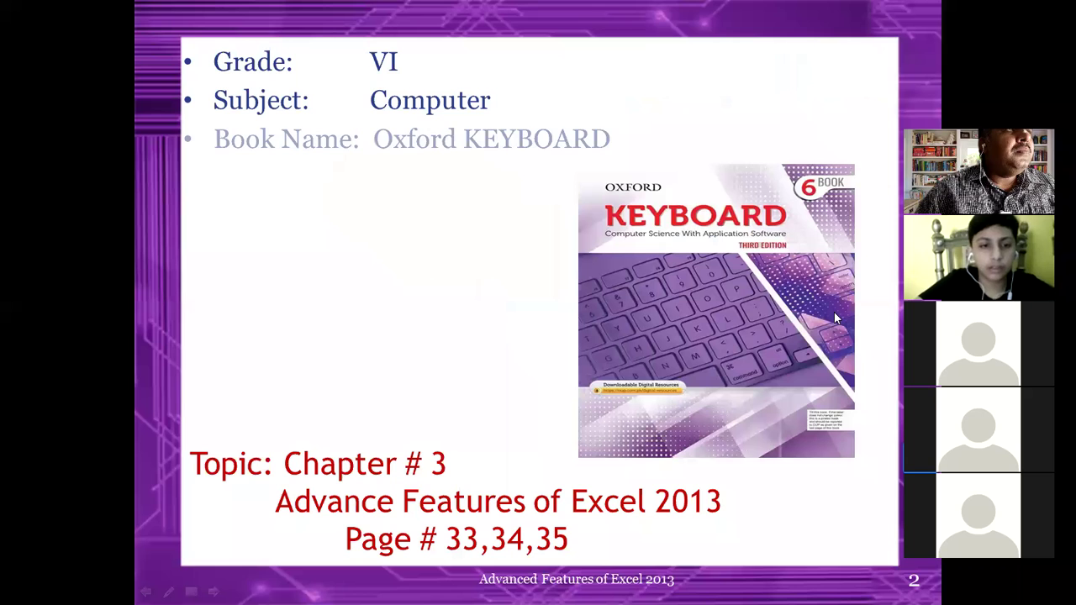
{"action": "left_click", "coordinate": [834, 311]}
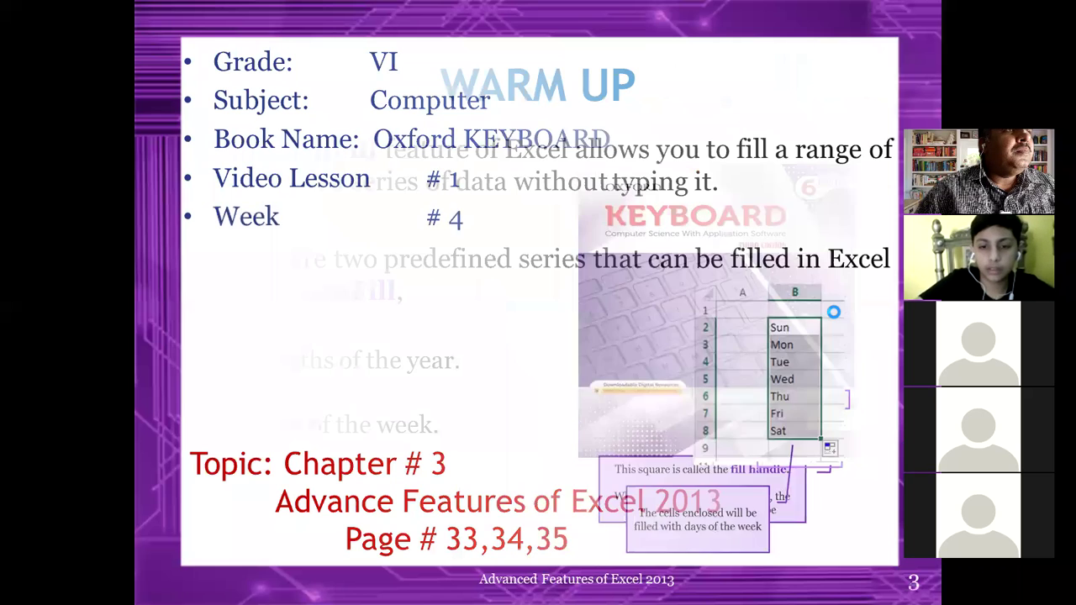